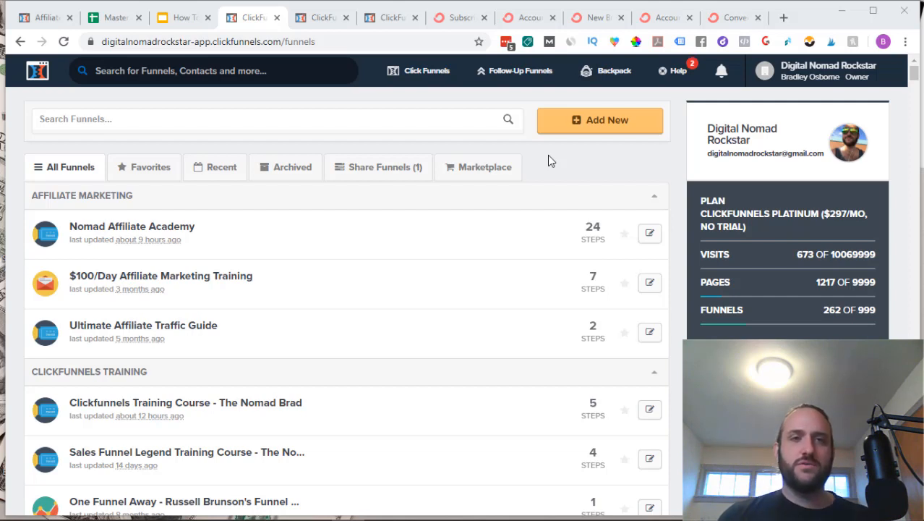
# Step: Switch to ConvertKit and view the subscriber statistics and the account info settings
pyautogui.click(450, 20)
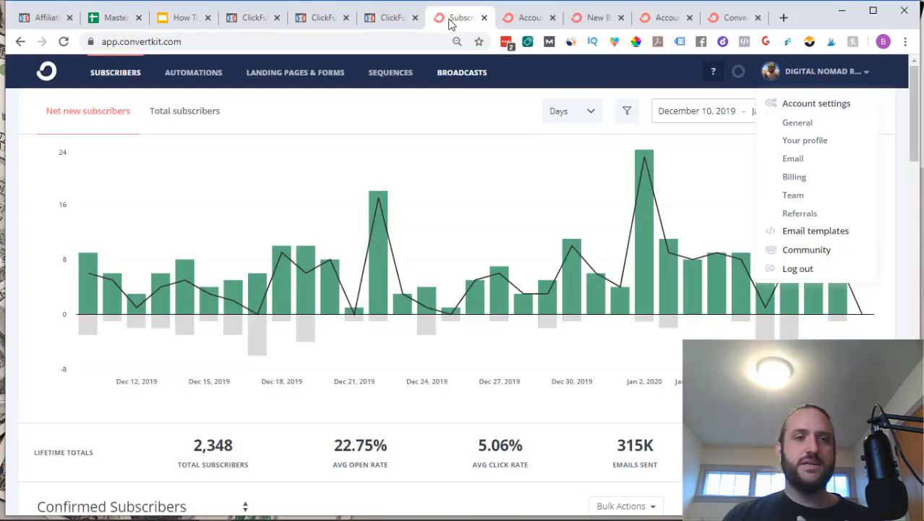
pyautogui.click(486, 129)
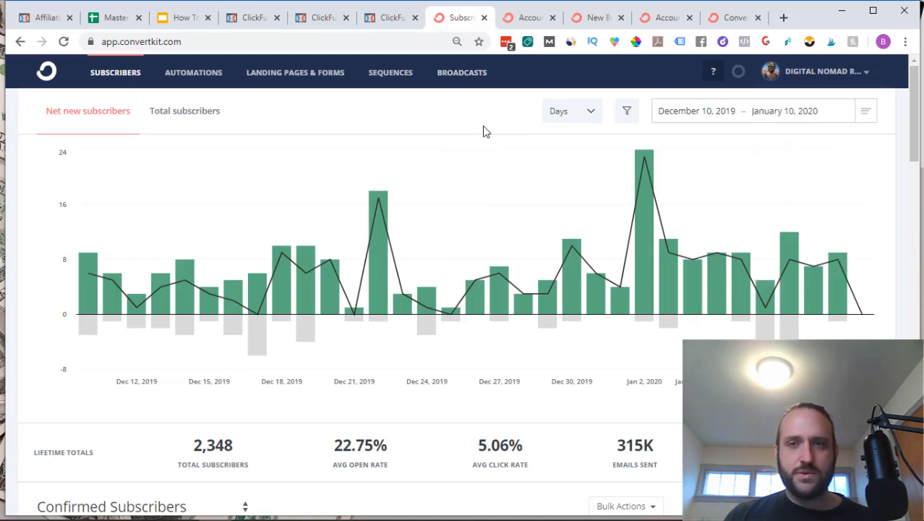
pyautogui.click(516, 20)
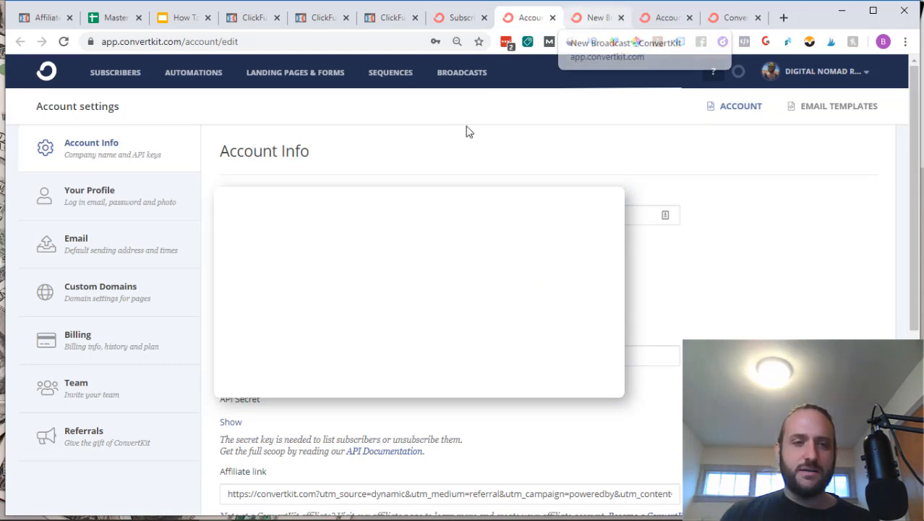
# Step: Look over the new broadcast draft up to its content editor, and close the broadcast page
pyautogui.click(589, 20)
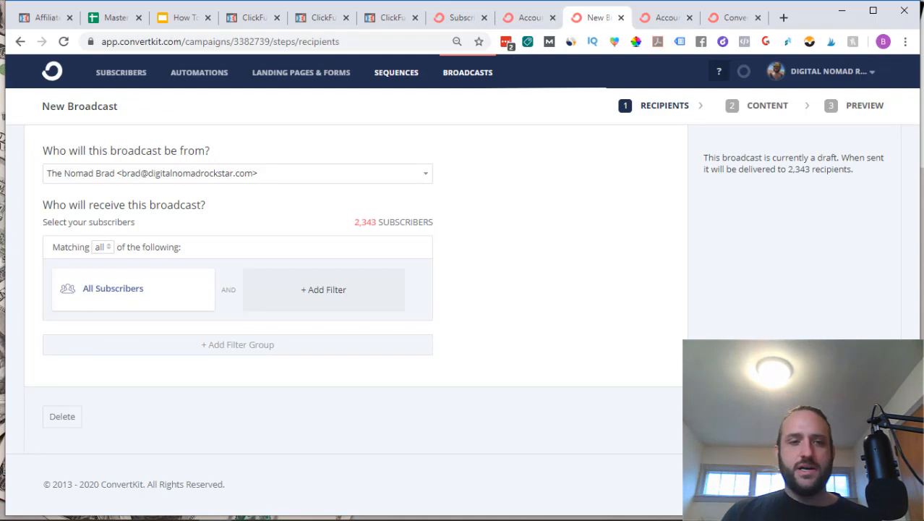
pyautogui.click(861, 417)
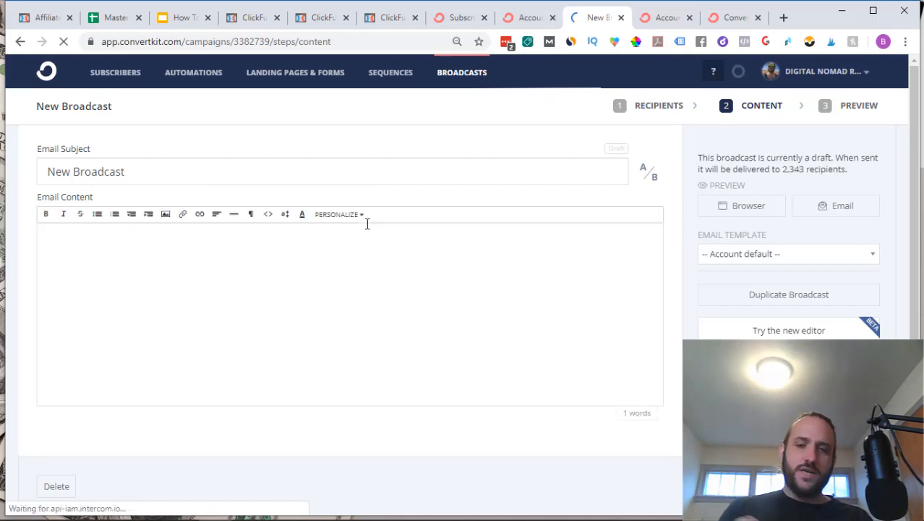
pyautogui.click(253, 267)
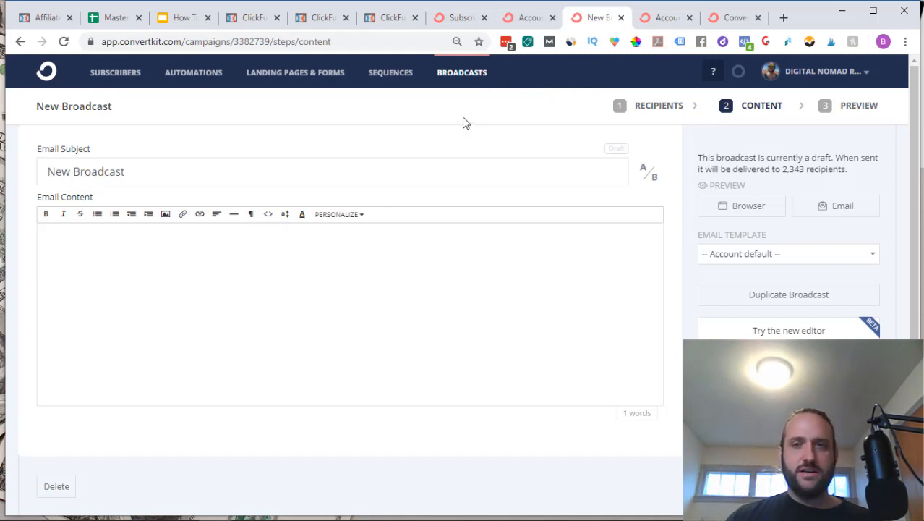
pyautogui.click(621, 17)
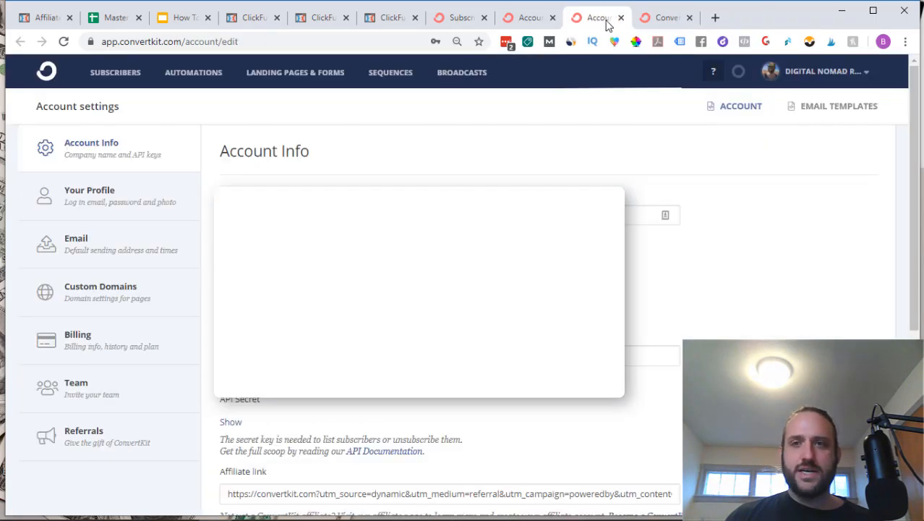
# Step: Look through the emails in the Affiliate sequence in ConvertKit
pyautogui.click(662, 18)
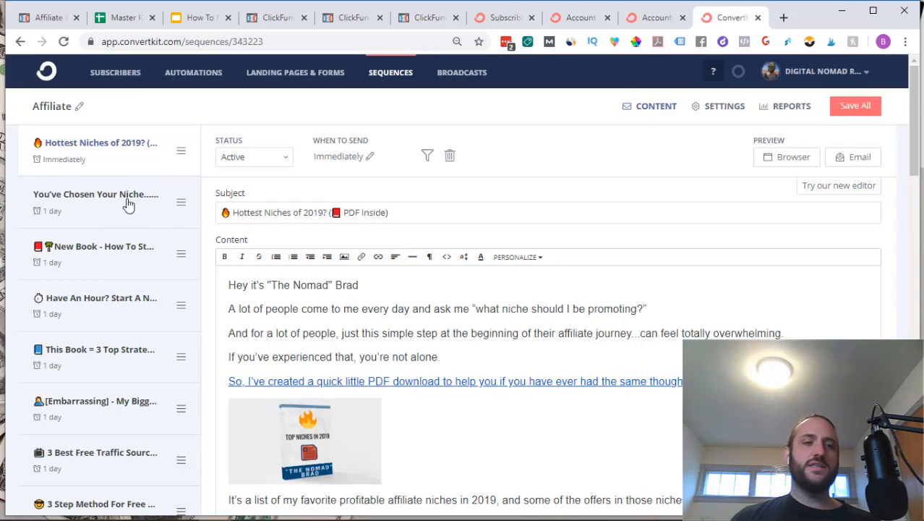
pyautogui.scroll(-4, 123, 262)
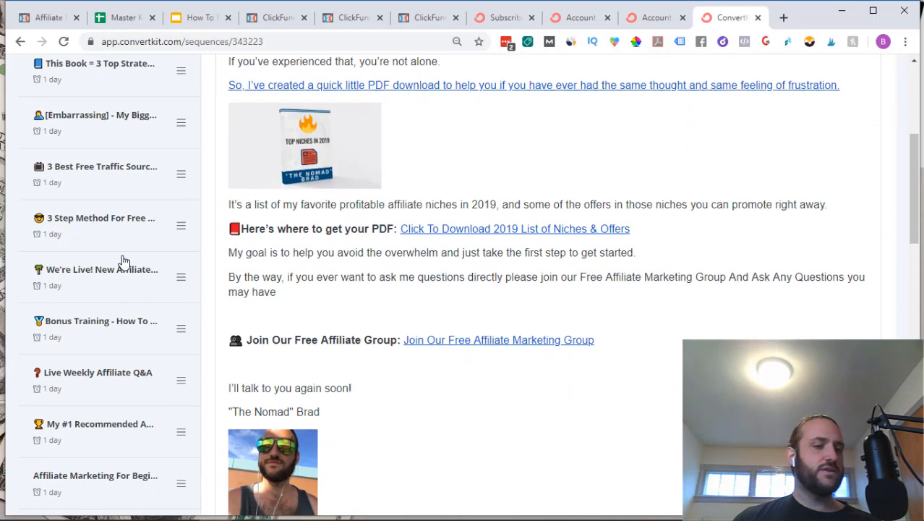
pyautogui.scroll(-2, 124, 261)
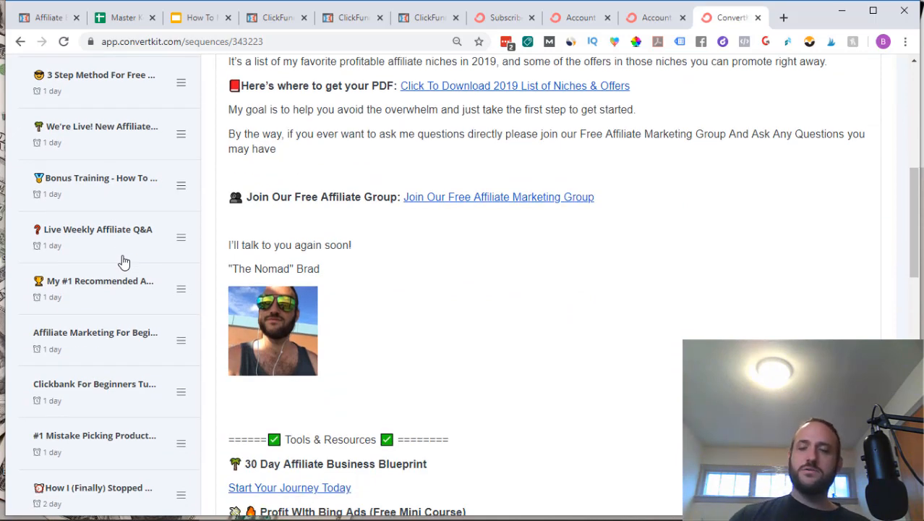
pyautogui.scroll(6, 124, 262)
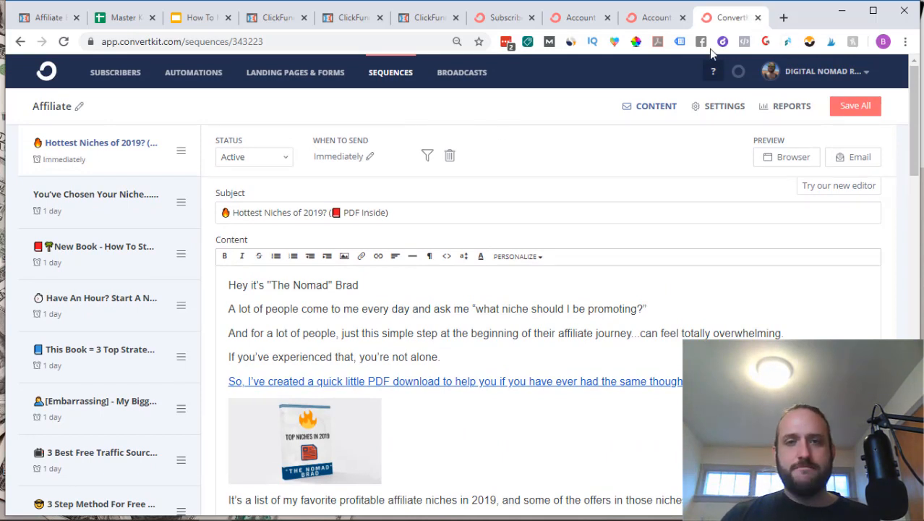
# Step: Close the Affiliate sequence, the duplicate account settings page and the subscribers page, keeping one ConvertKit account settings page open
pyautogui.click(758, 18)
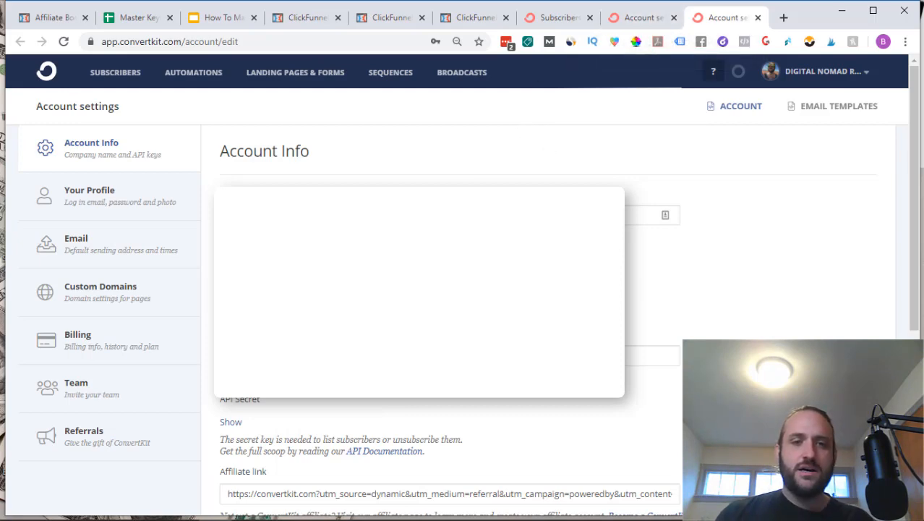
pyautogui.click(640, 18)
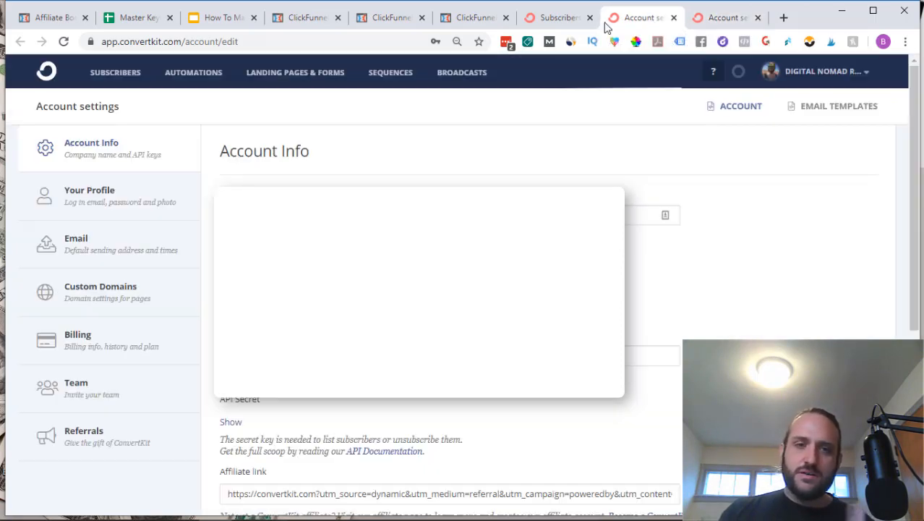
pyautogui.click(673, 18)
pyautogui.click(560, 22)
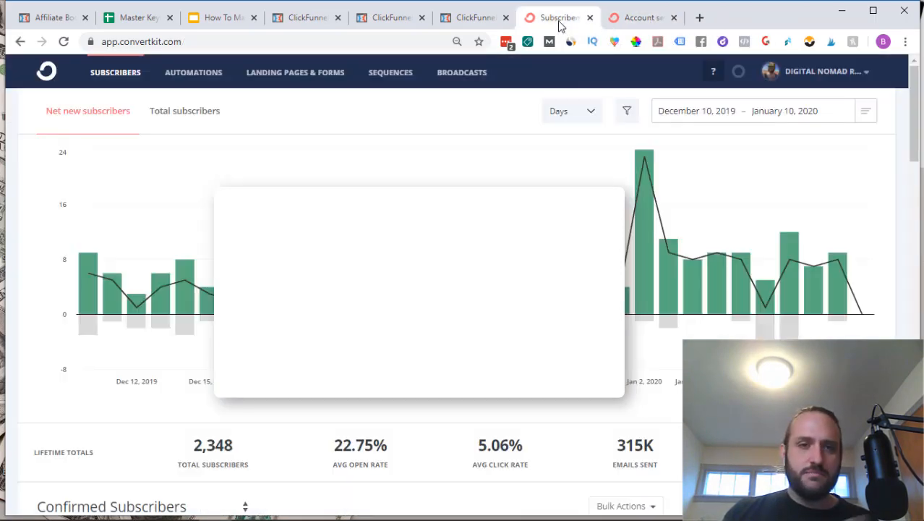
pyautogui.click(589, 17)
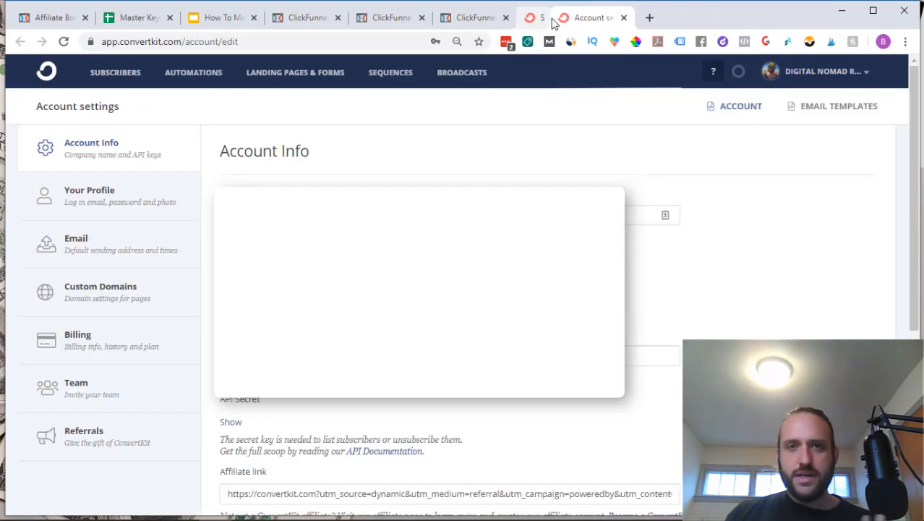
# Step: Switch to the API integrations page in the ClickFunnels account settings and start adding a new integration
pyautogui.click(477, 20)
pyautogui.click(399, 22)
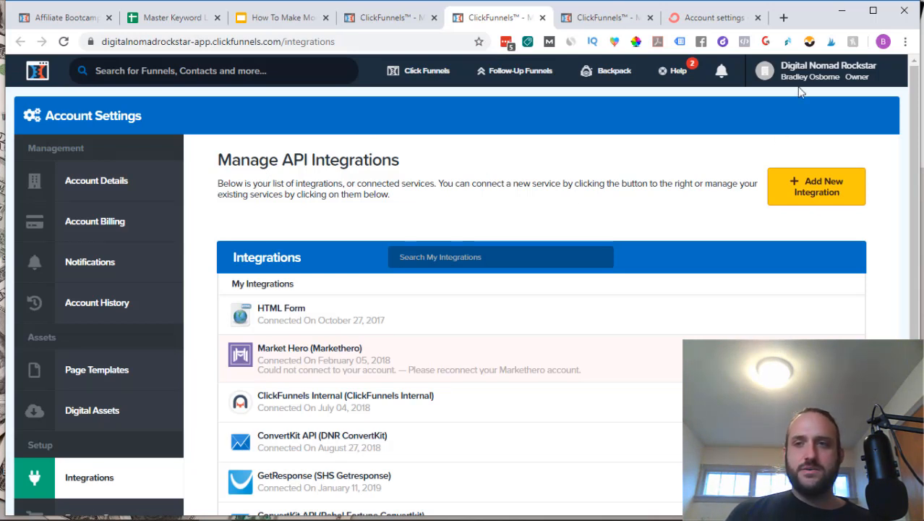
pyautogui.moveTo(807, 78)
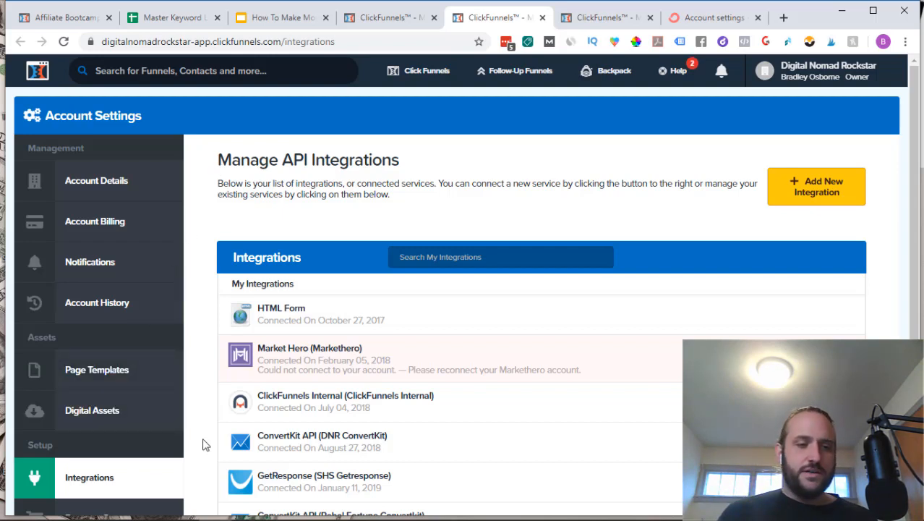
pyautogui.click(845, 190)
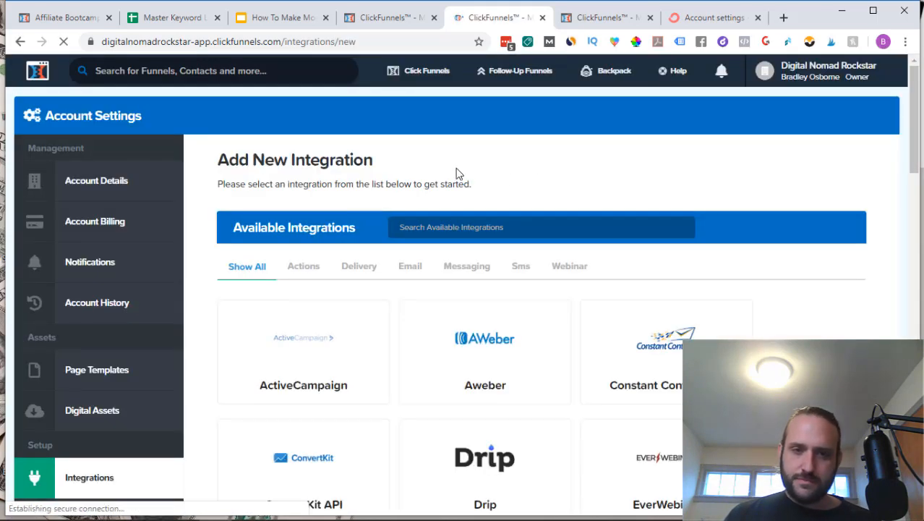
# Step: Look through the full list of available integrations for supported email autoresponders and other services
pyautogui.scroll(-2, 639, 202)
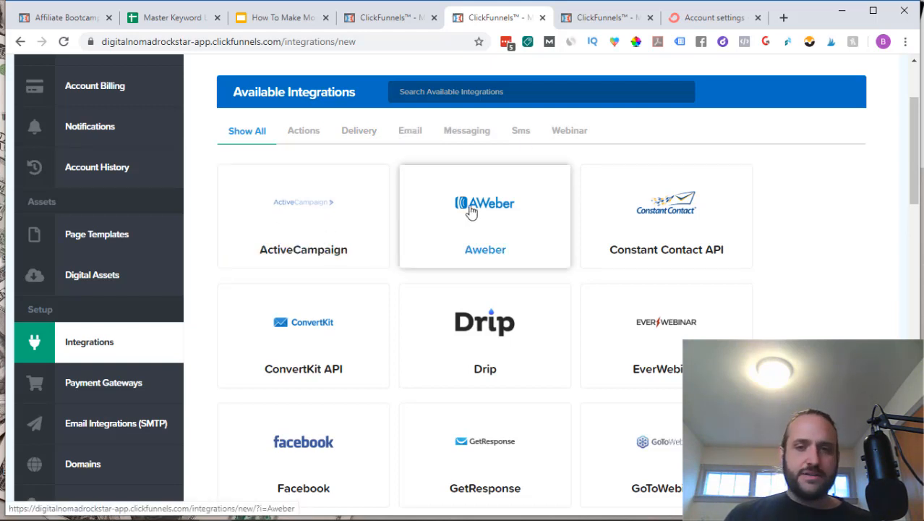
pyautogui.scroll(-1, 620, 213)
pyautogui.scroll(-1, 448, 285)
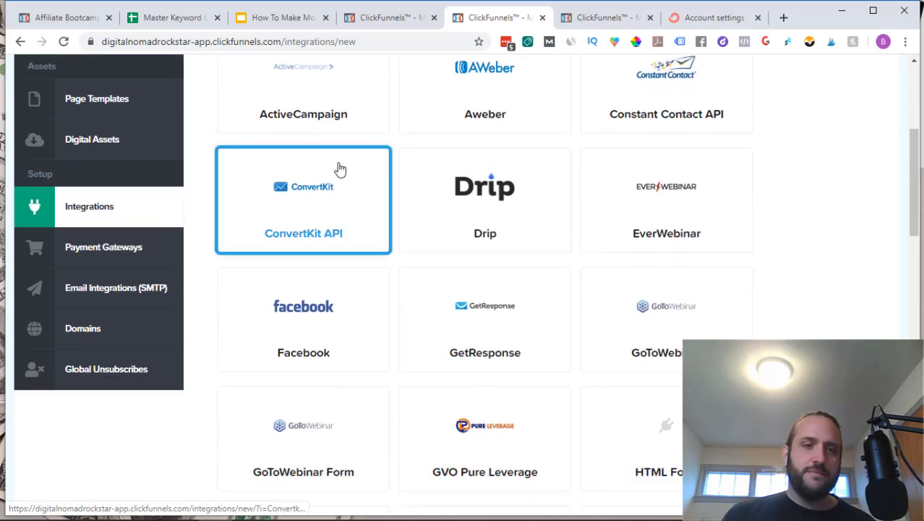
pyautogui.scroll(-3, 201, 177)
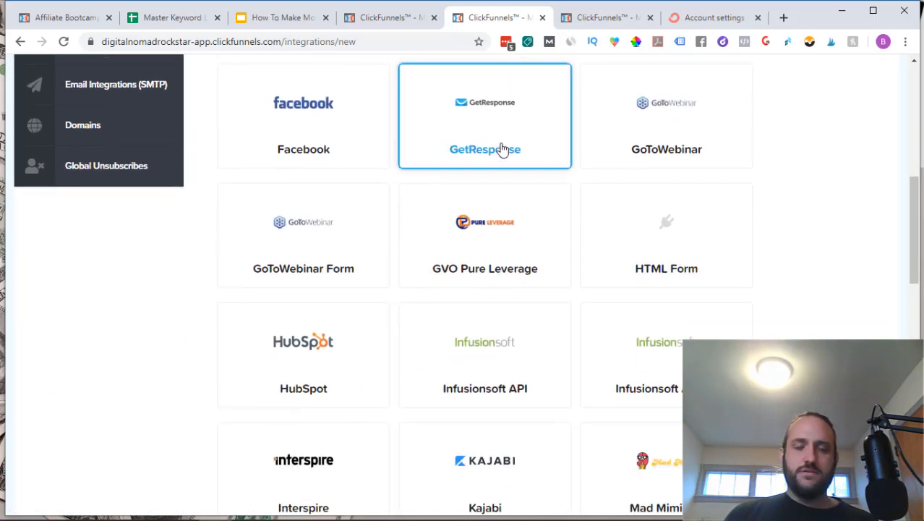
pyautogui.scroll(2, 499, 174)
pyautogui.scroll(-2, 495, 172)
pyautogui.scroll(3, 495, 171)
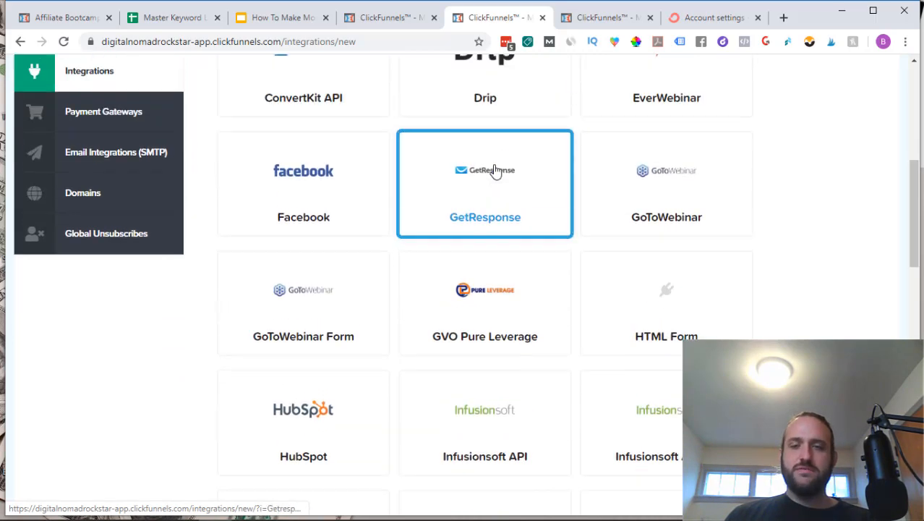
pyautogui.scroll(-5, 486, 313)
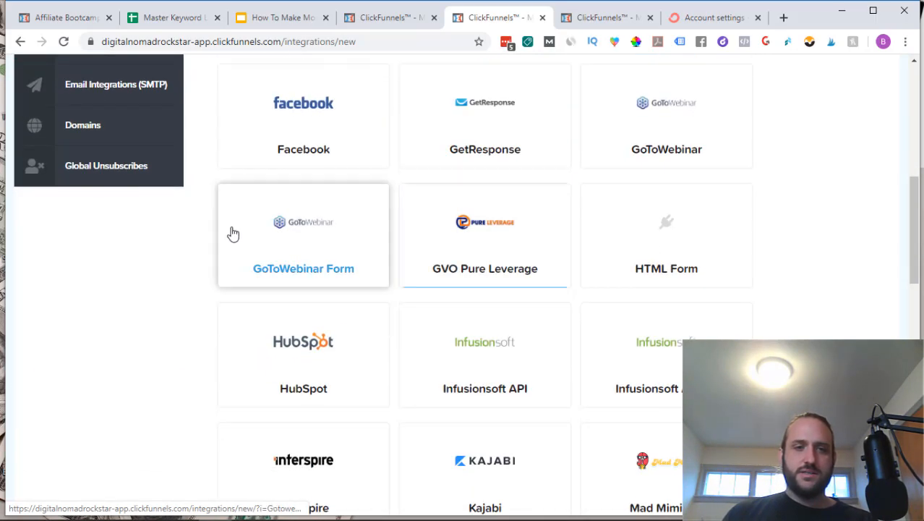
pyautogui.scroll(-1, 485, 208)
pyautogui.scroll(1, 702, 124)
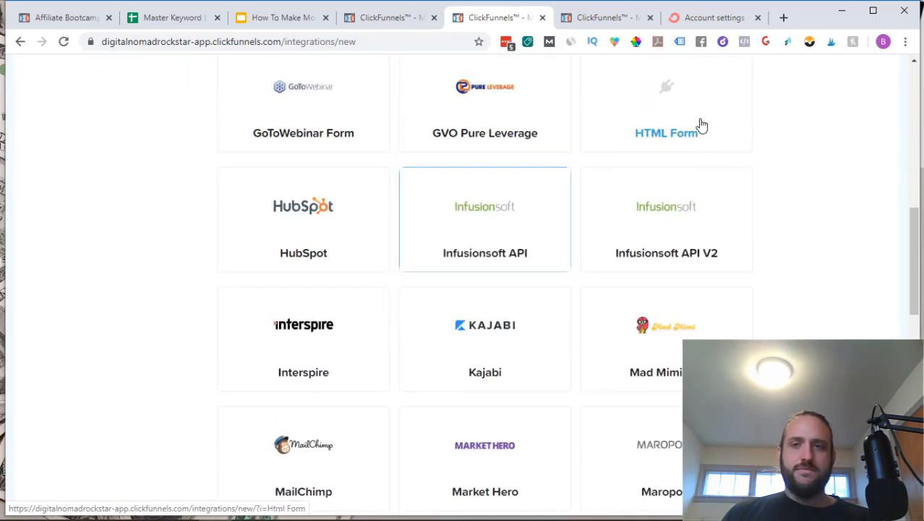
pyautogui.scroll(2, 667, 219)
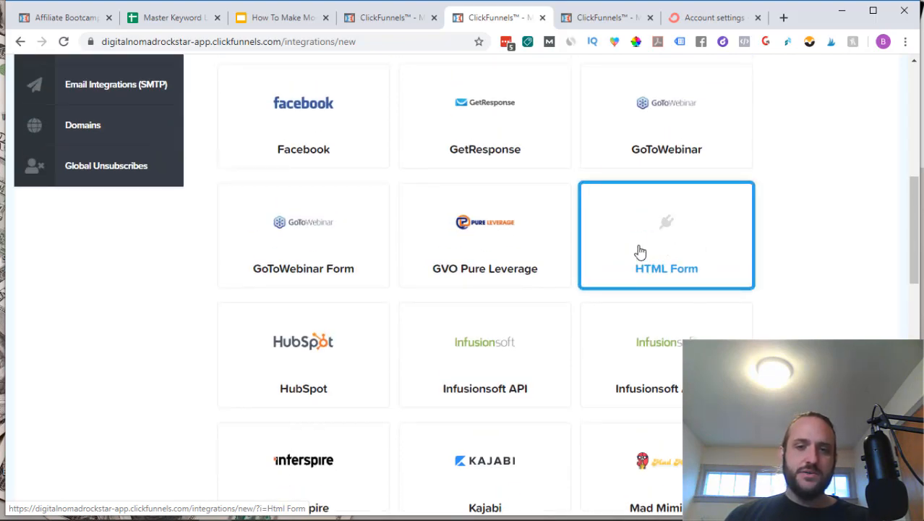
pyautogui.scroll(-2, 390, 189)
pyautogui.scroll(-1, 393, 185)
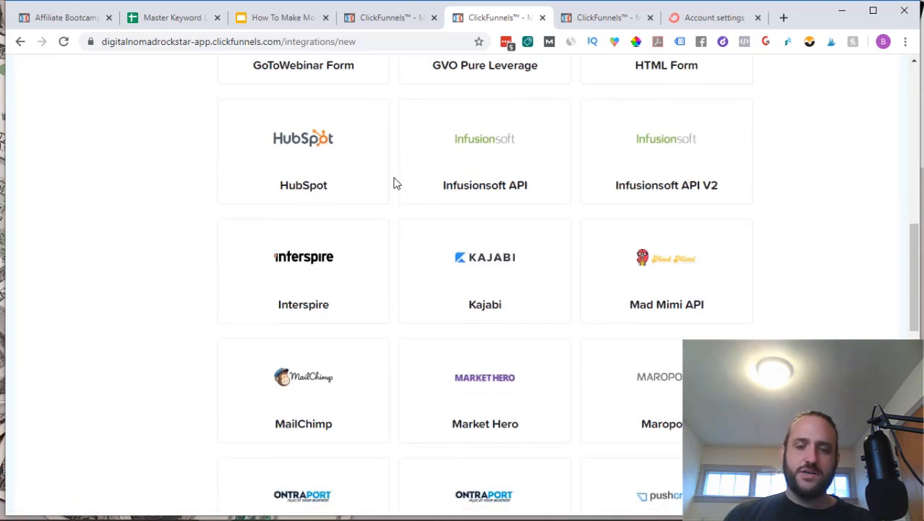
pyautogui.scroll(-2, 395, 183)
pyautogui.scroll(-1, 398, 195)
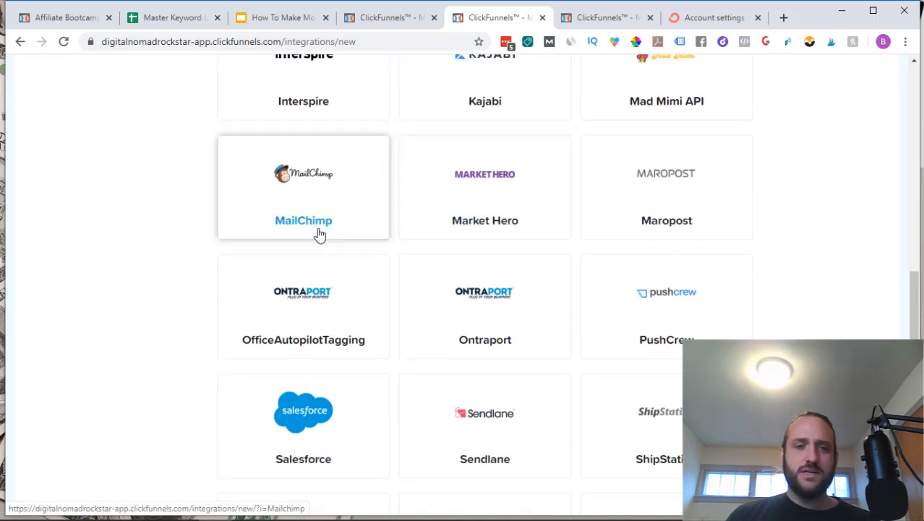
pyautogui.scroll(-3, 321, 239)
pyautogui.scroll(-1, 319, 260)
pyautogui.scroll(-4, 434, 285)
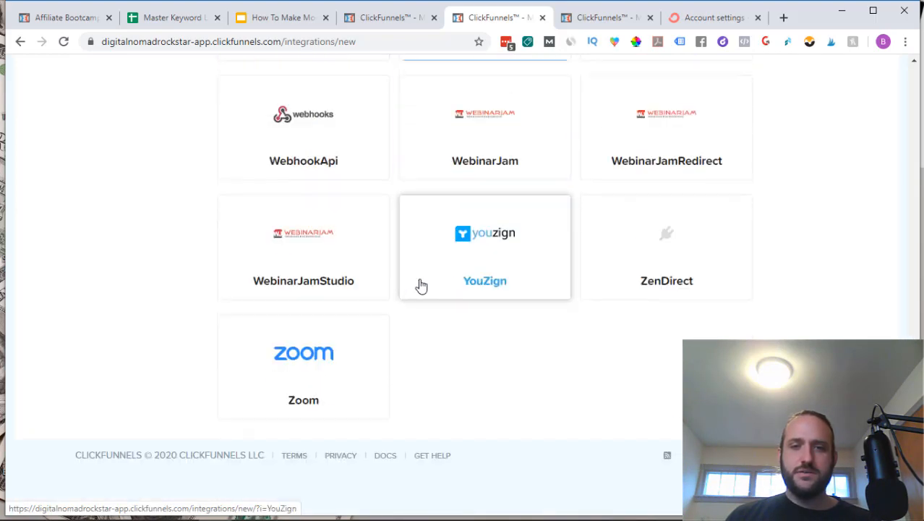
pyautogui.scroll(15, 398, 230)
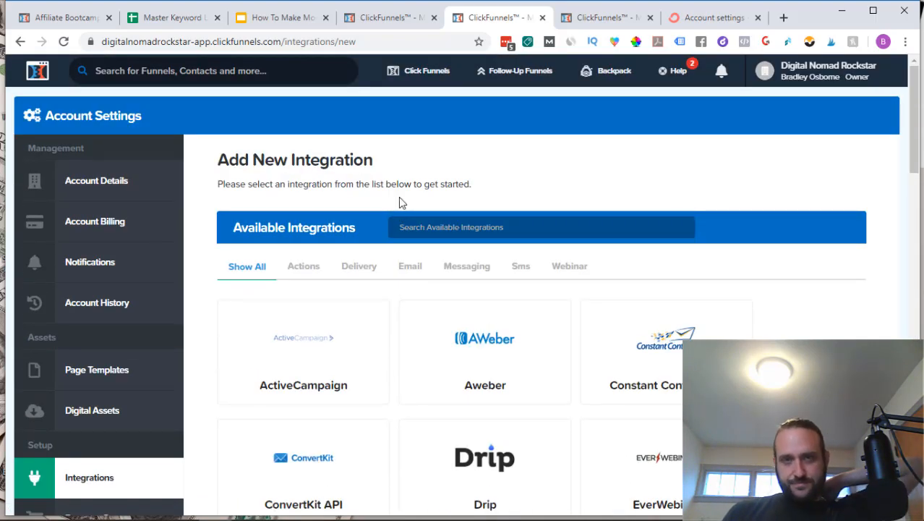
pyautogui.scroll(-3, 409, 188)
pyautogui.scroll(-2, 411, 209)
pyautogui.click(495, 259)
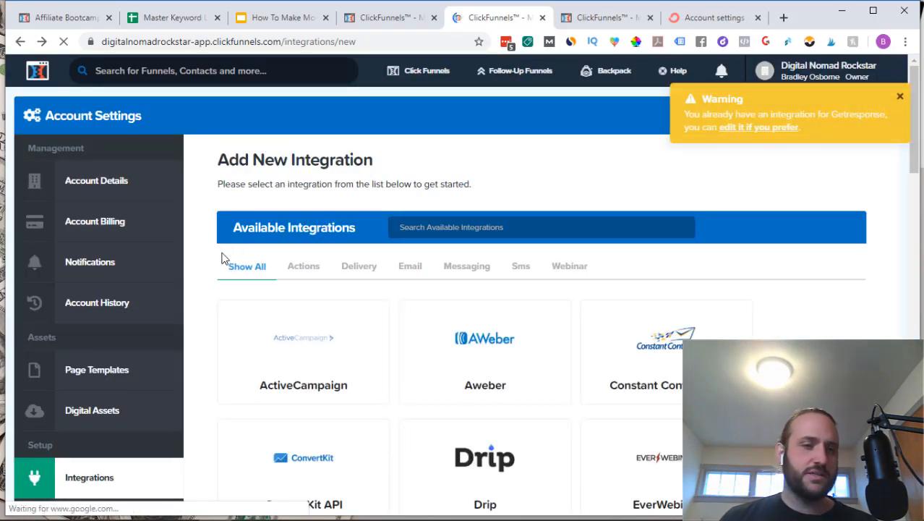
# Step: Choose ConvertKit API as the new integration and dismiss the warning notification on its form
pyautogui.scroll(-3, 208, 262)
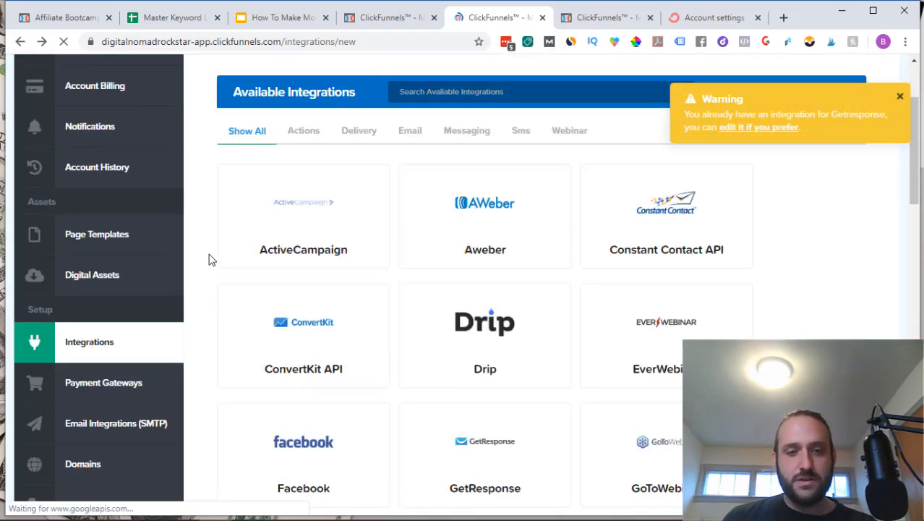
pyautogui.scroll(-1, 209, 262)
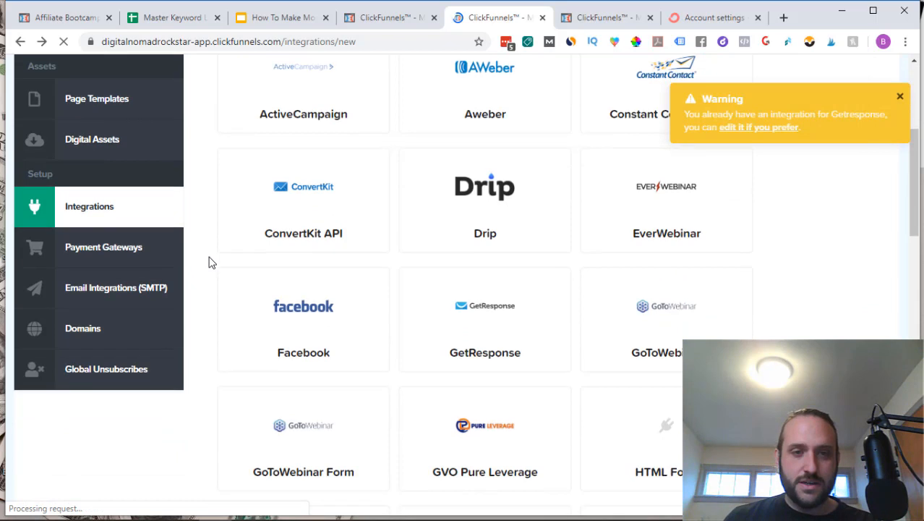
pyautogui.click(342, 179)
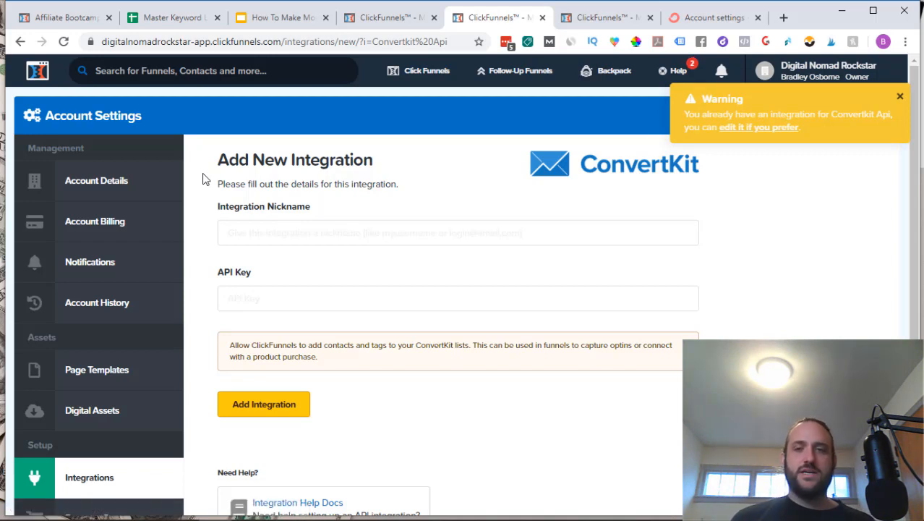
pyautogui.click(901, 98)
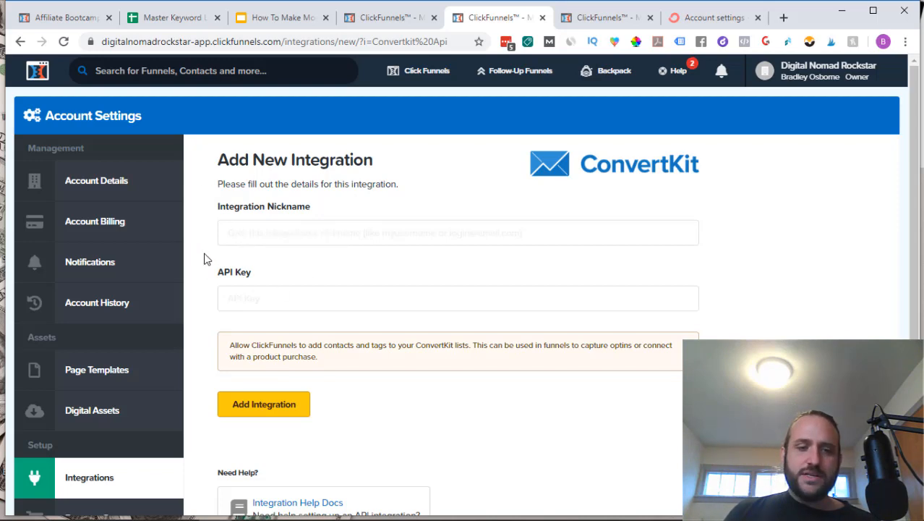
pyautogui.scroll(-2, 199, 253)
pyautogui.scroll(2, 199, 254)
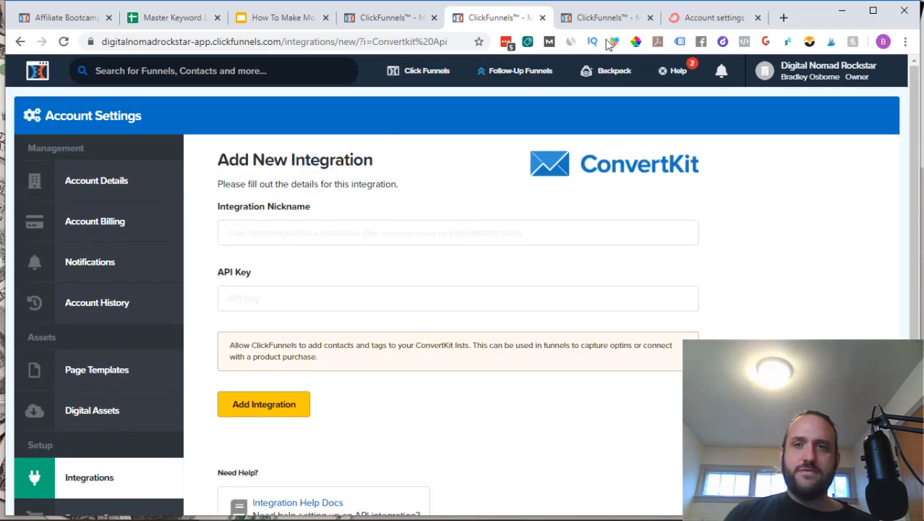
# Step: Look up the API key in the ConvertKit account info, then return to the new integration form in ClickFunnels
pyautogui.click(702, 19)
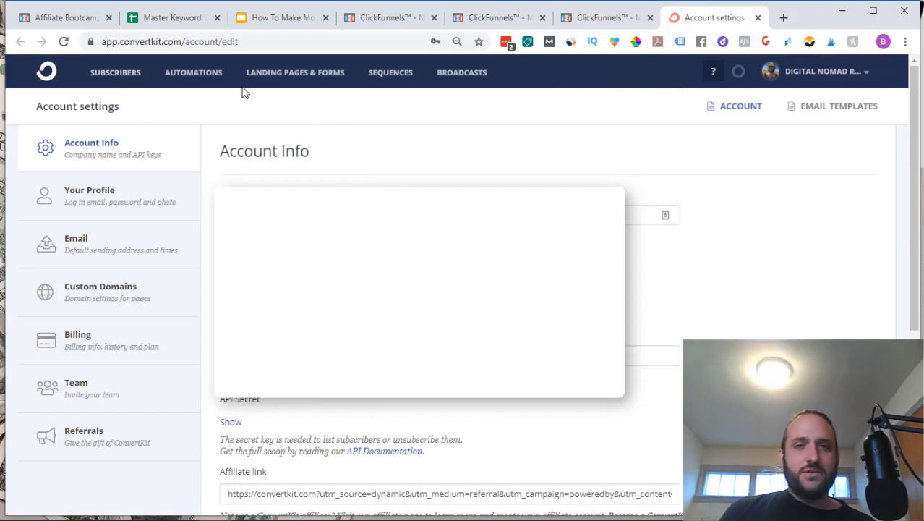
pyautogui.click(810, 76)
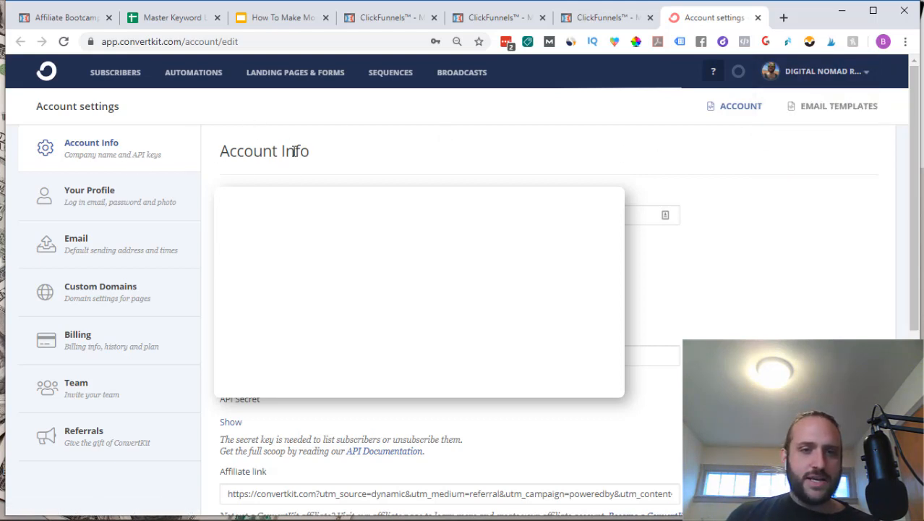
pyautogui.scroll(-1, 210, 299)
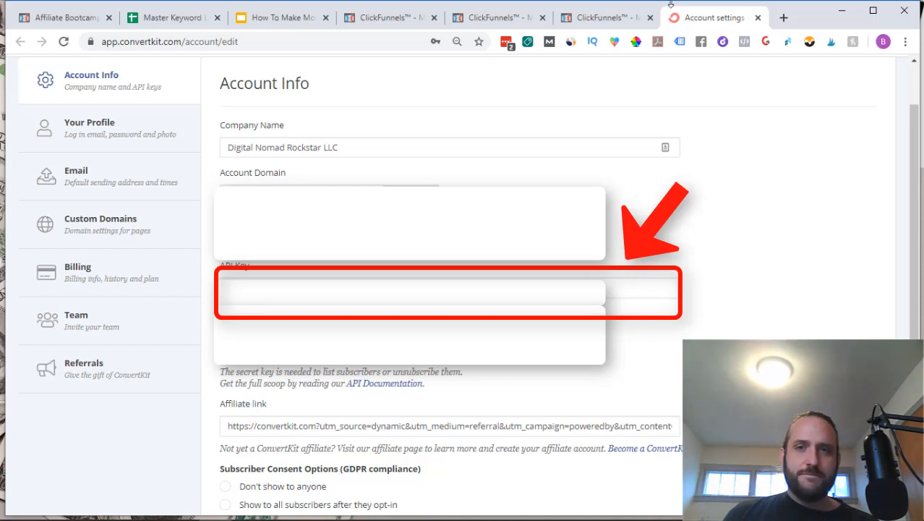
pyautogui.click(606, 17)
pyautogui.click(501, 16)
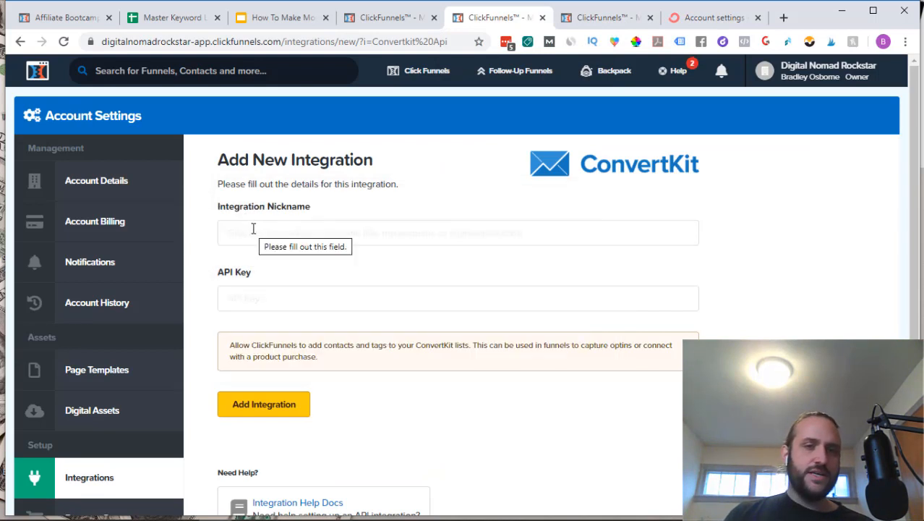
# Step: Nickname the ConvertKit integration "convertkit new", fill in the API key and add the integration
pyautogui.click(253, 228)
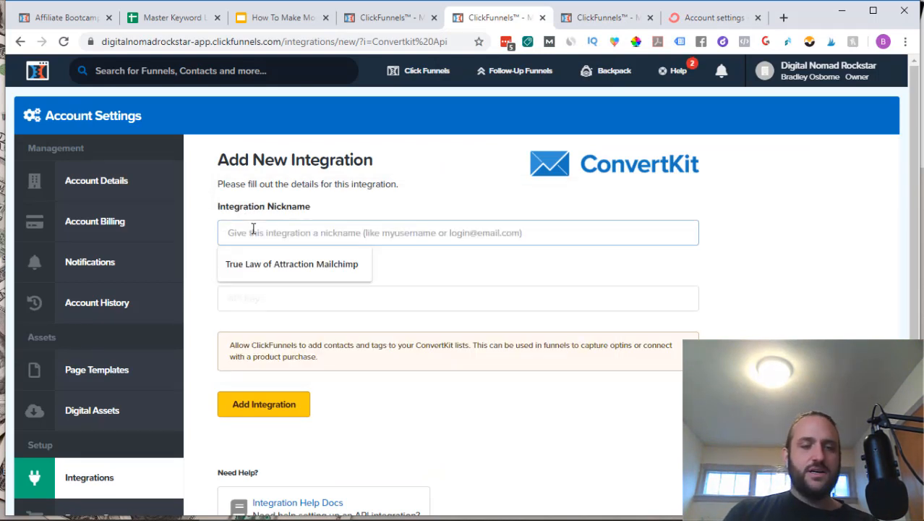
pyautogui.write('convertk')
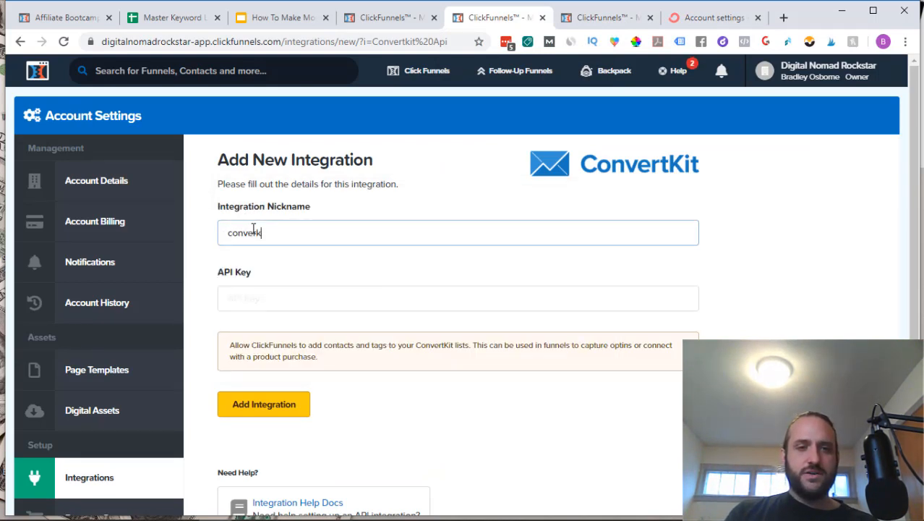
pyautogui.write('it new')
pyautogui.press('Tab')
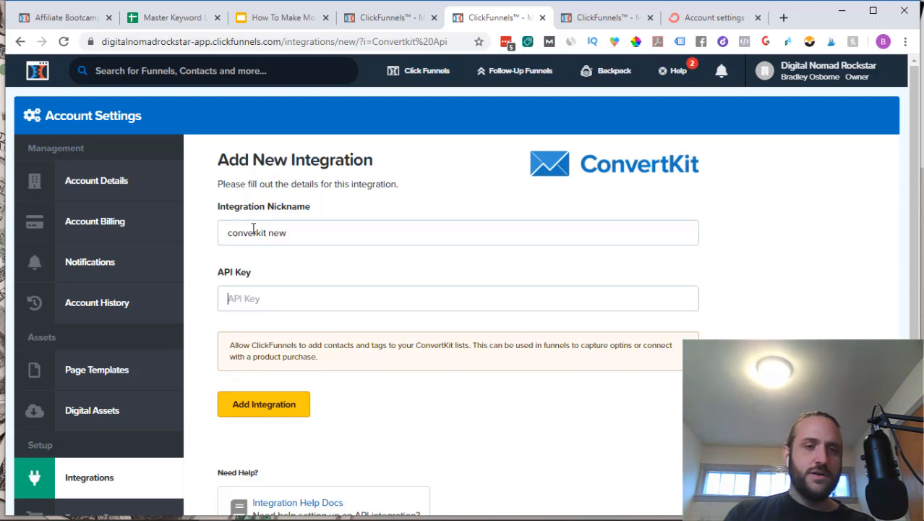
pyautogui.scroll(-1, 207, 233)
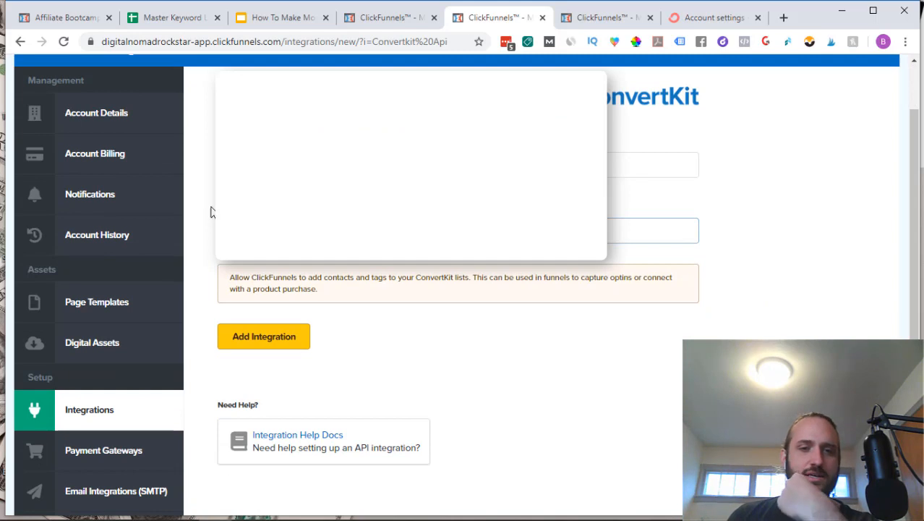
pyautogui.scroll(-2, 210, 212)
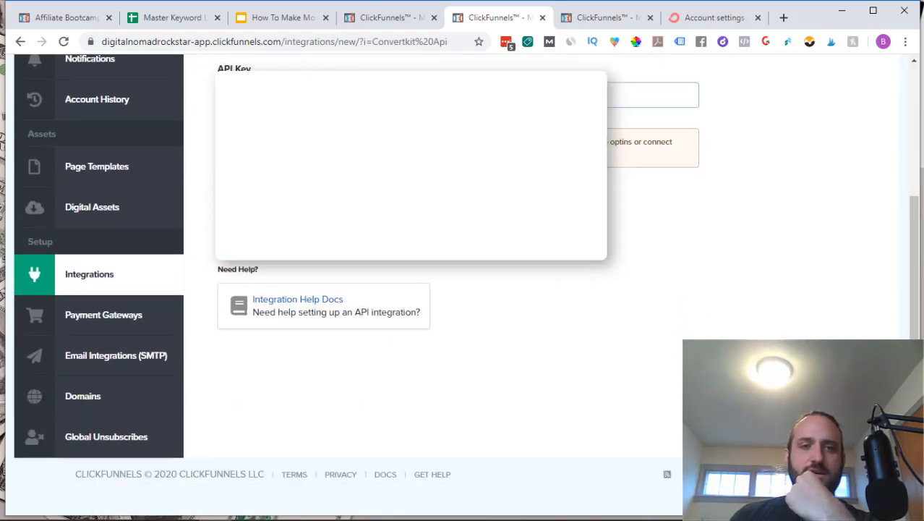
pyautogui.click(262, 200)
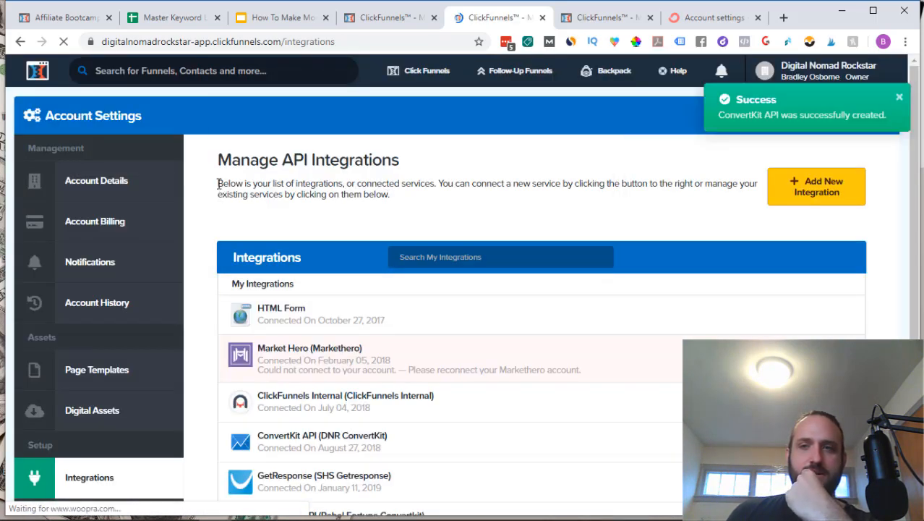
# Step: Check the list of connected API integrations and dismiss the success notification
pyautogui.scroll(-4, 208, 194)
pyautogui.scroll(4, 207, 191)
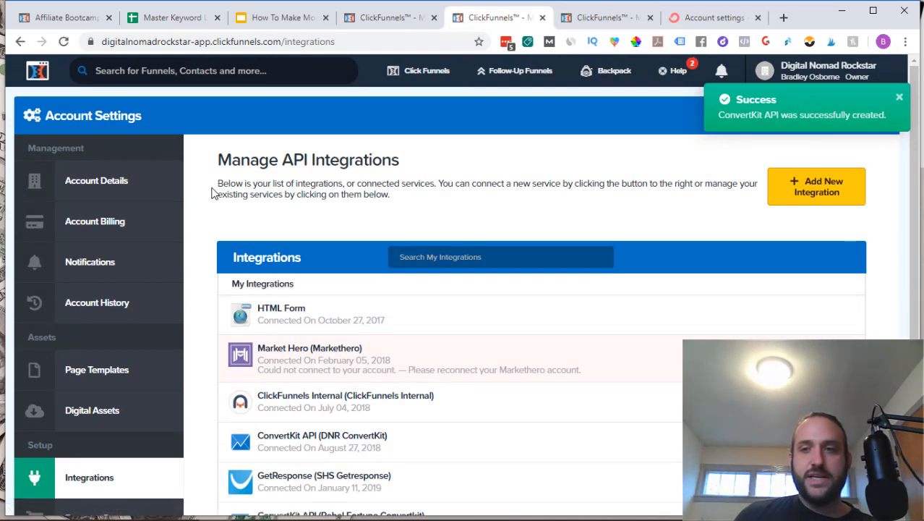
pyautogui.click(899, 97)
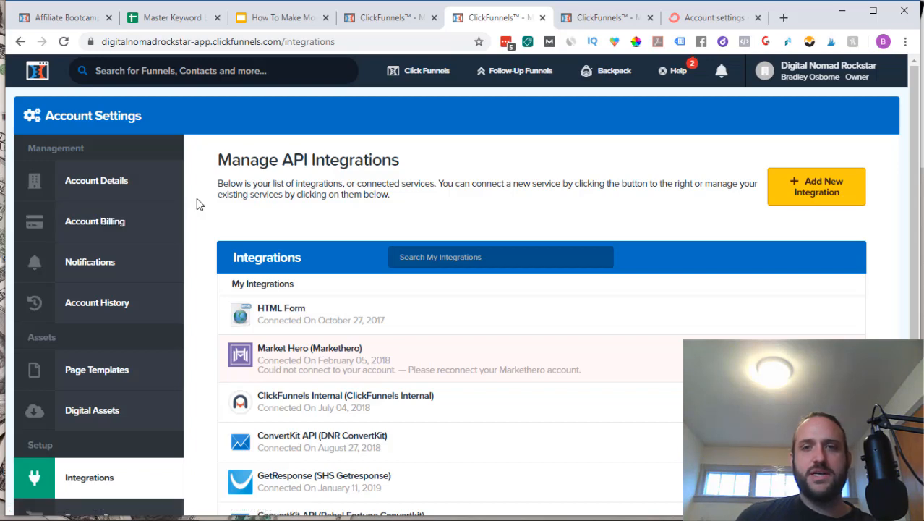
# Step: Examine the email type options on the Email Integrations (SMTP) page
pyautogui.click(607, 17)
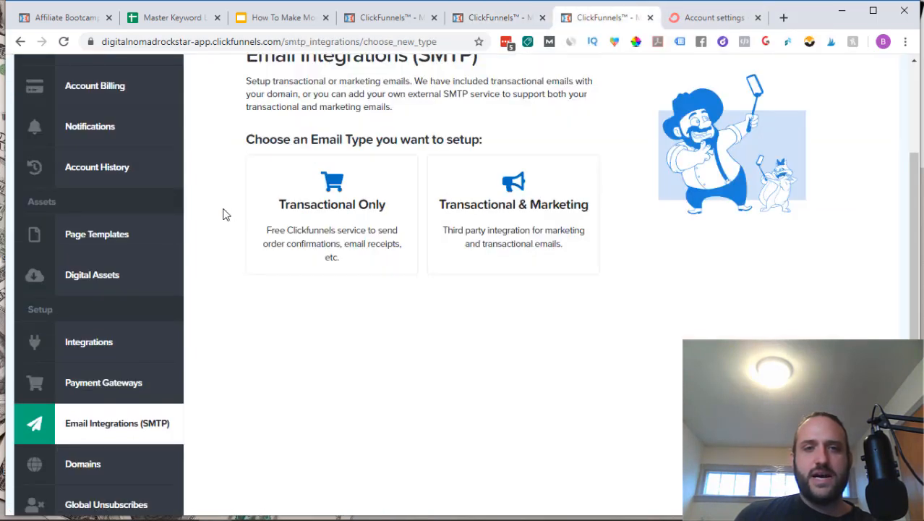
pyautogui.scroll(3, 224, 214)
pyautogui.scroll(-2, 223, 215)
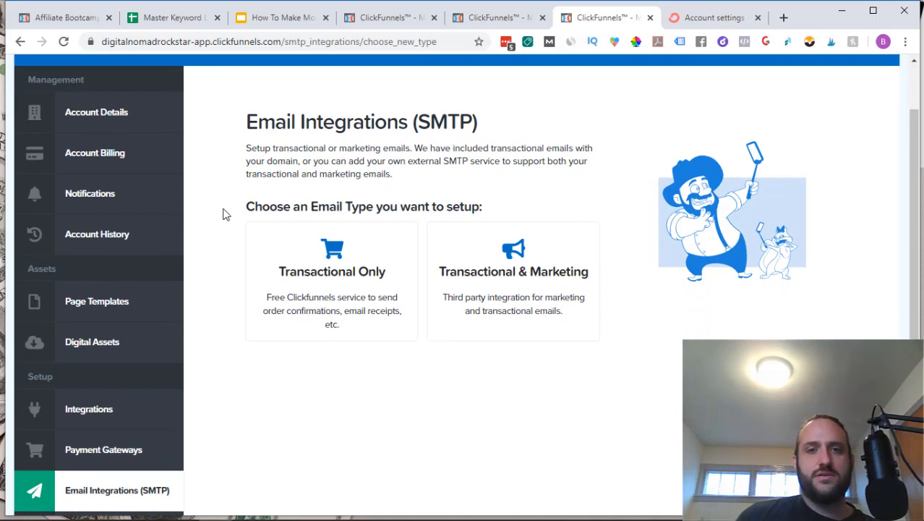
pyautogui.scroll(-2, 224, 214)
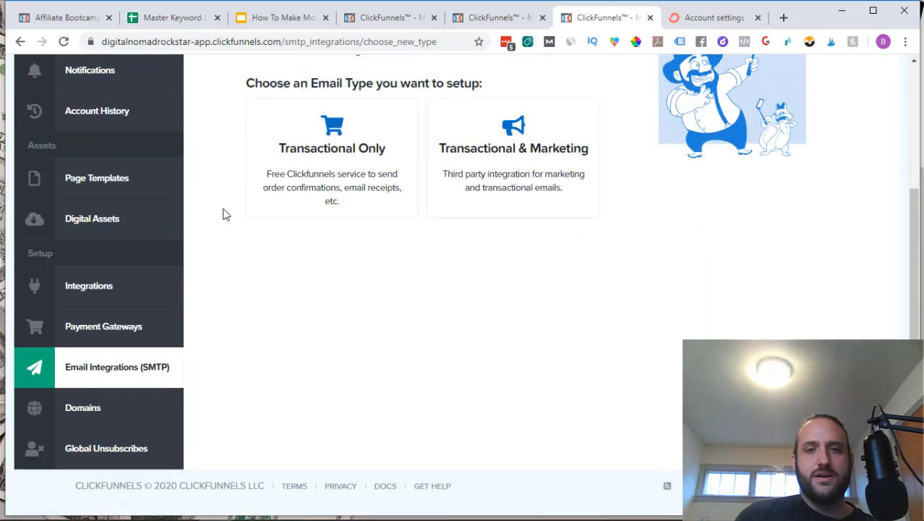
pyautogui.scroll(1, 224, 214)
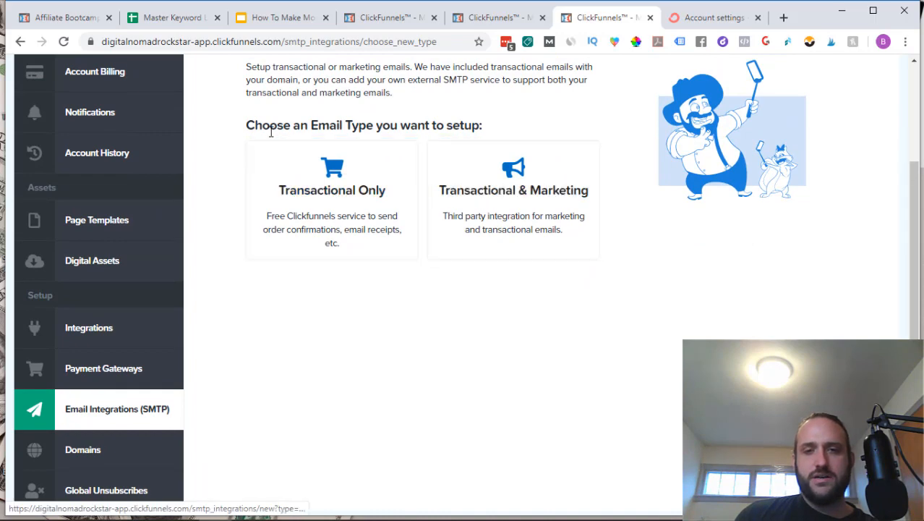
pyautogui.scroll(3, 232, 154)
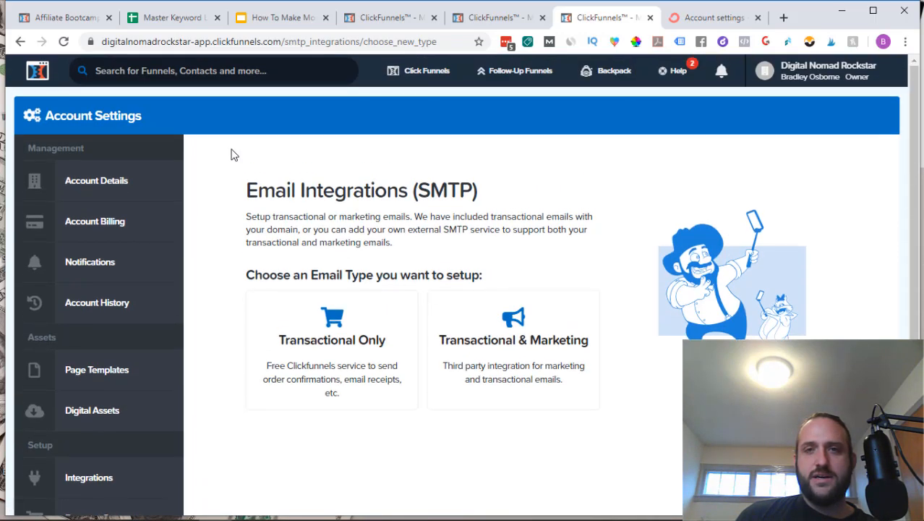
# Step: Return to the API integrations page, look over it and open the account's list of funnels
pyautogui.click(492, 20)
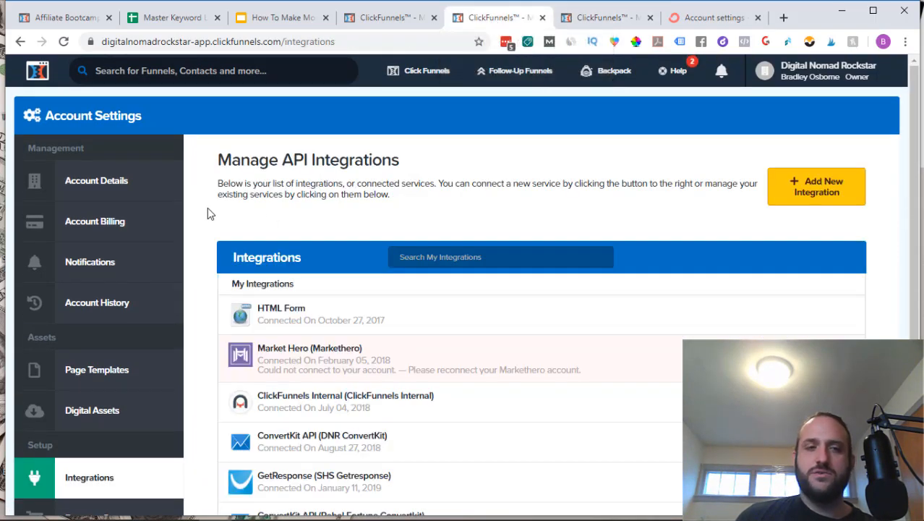
pyautogui.scroll(-2, 207, 213)
pyautogui.scroll(2, 207, 213)
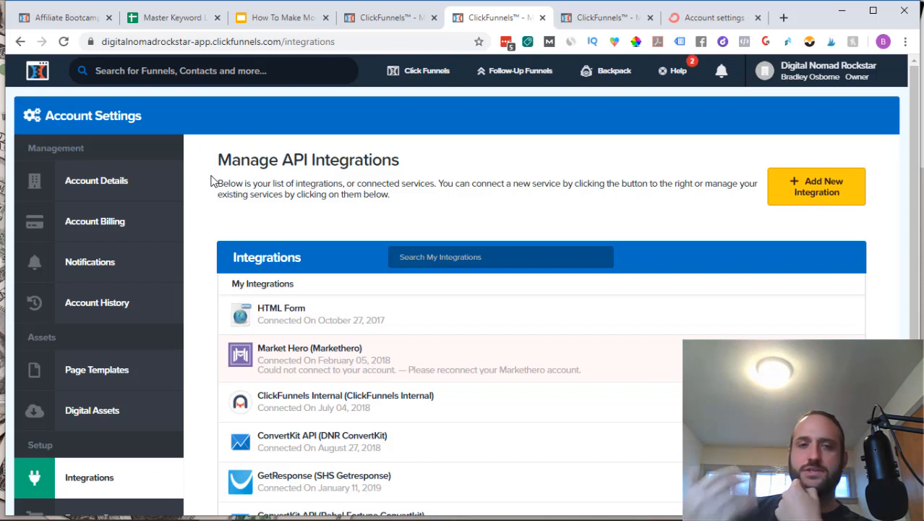
pyautogui.moveTo(421, 79)
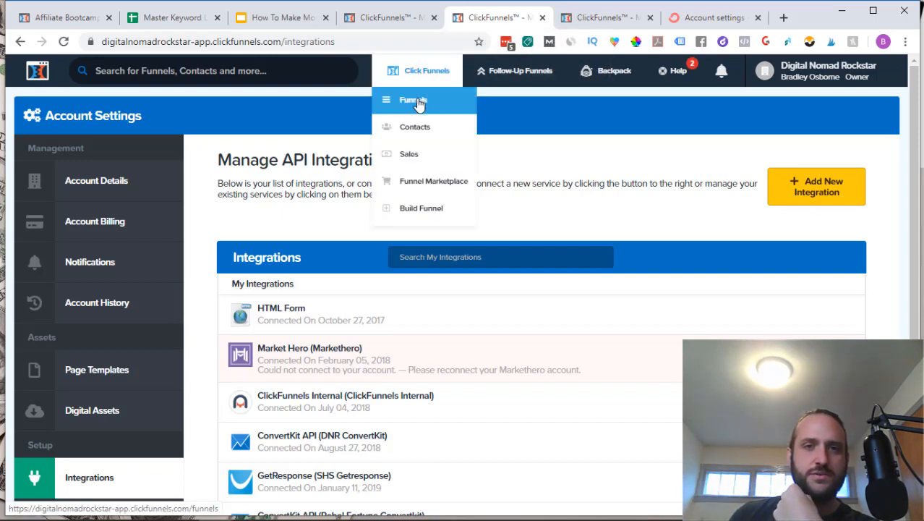
pyautogui.click(419, 99)
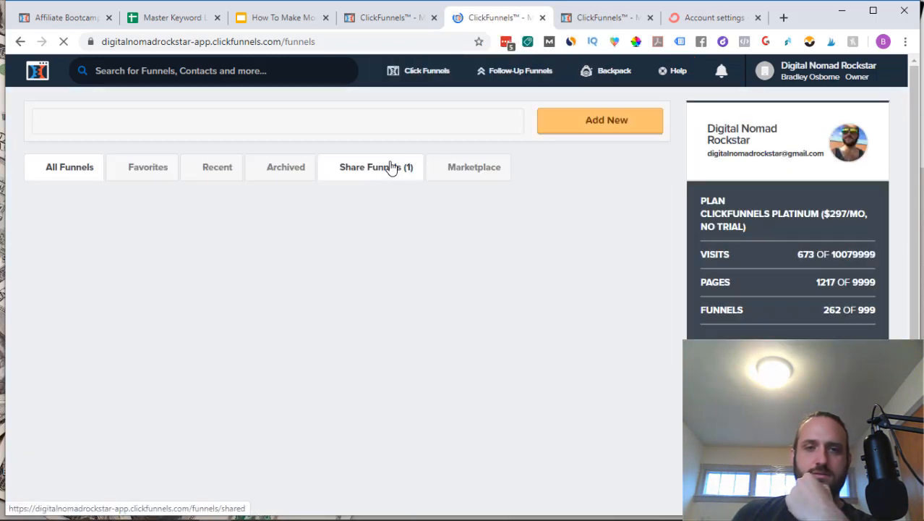
# Step: Build a Collect Emails funnel named "new test funnel 2" with the Classic Funnel Builder
pyautogui.click(581, 122)
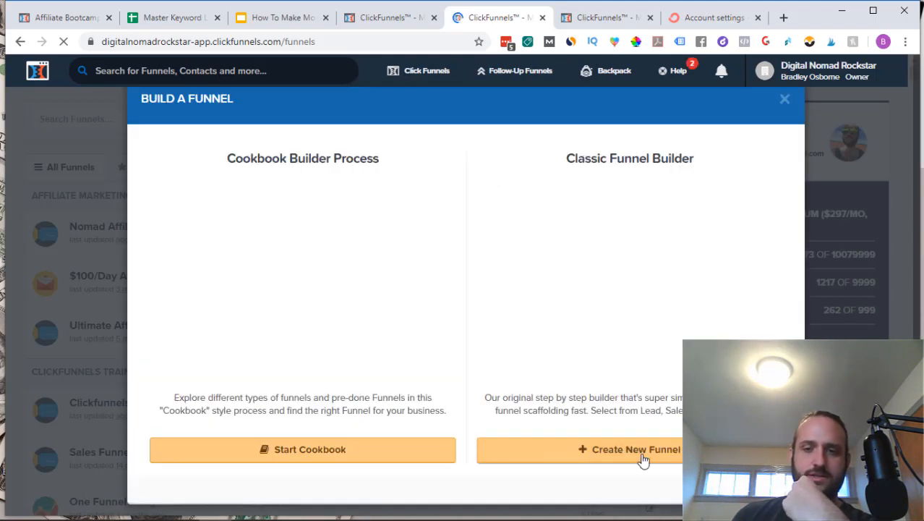
pyautogui.click(643, 459)
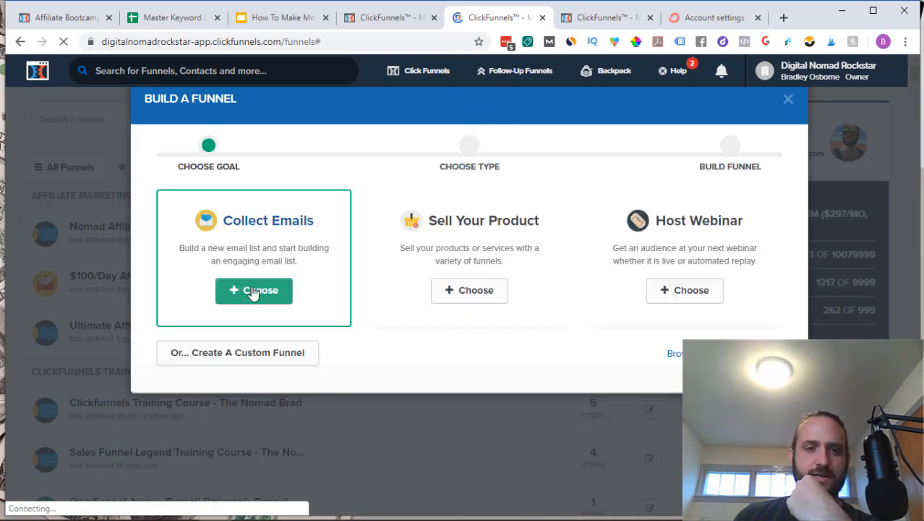
pyautogui.click(252, 292)
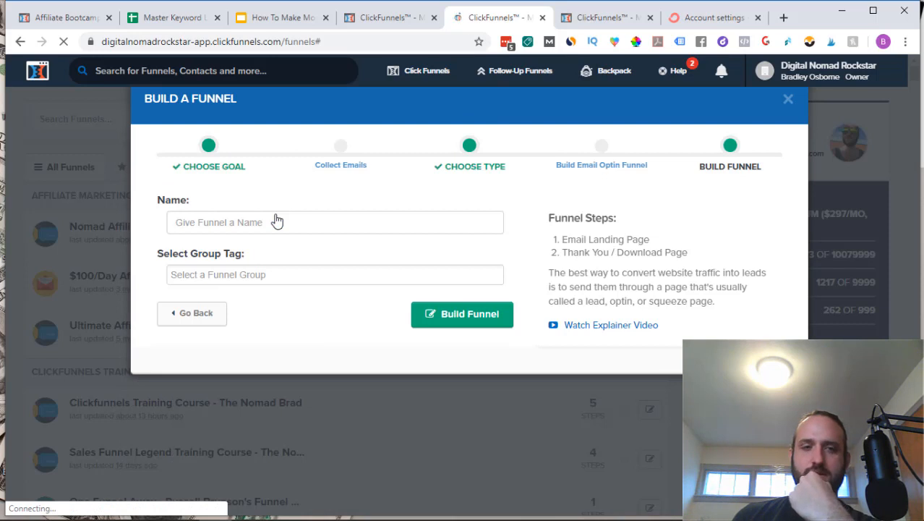
pyautogui.click(277, 222)
pyautogui.write('new test')
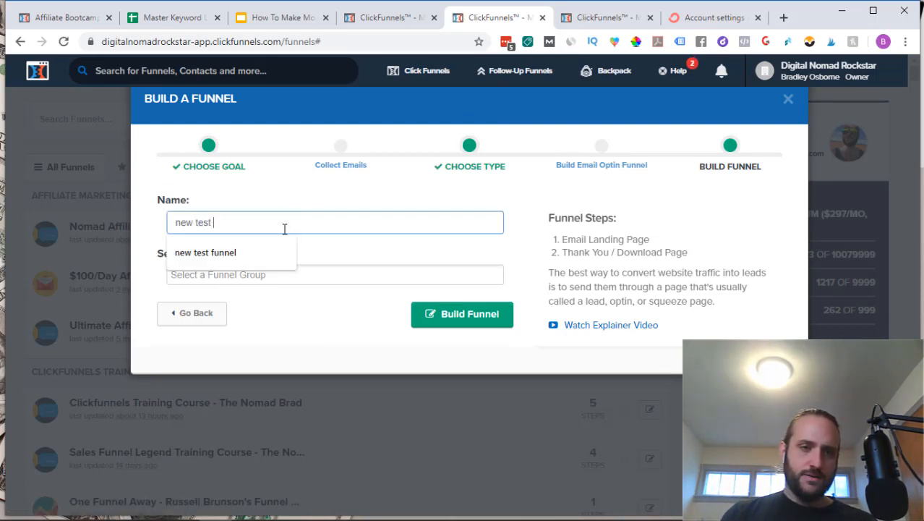
pyautogui.click(260, 253)
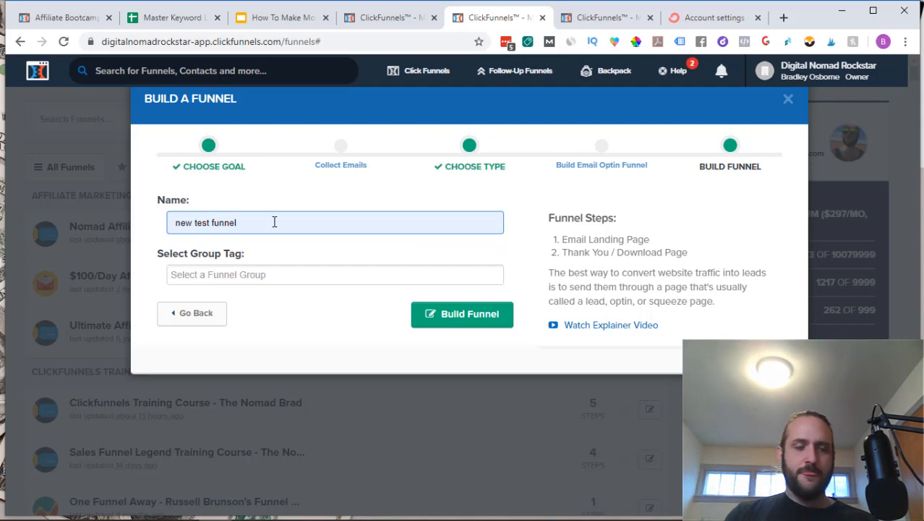
pyautogui.write('funnel')
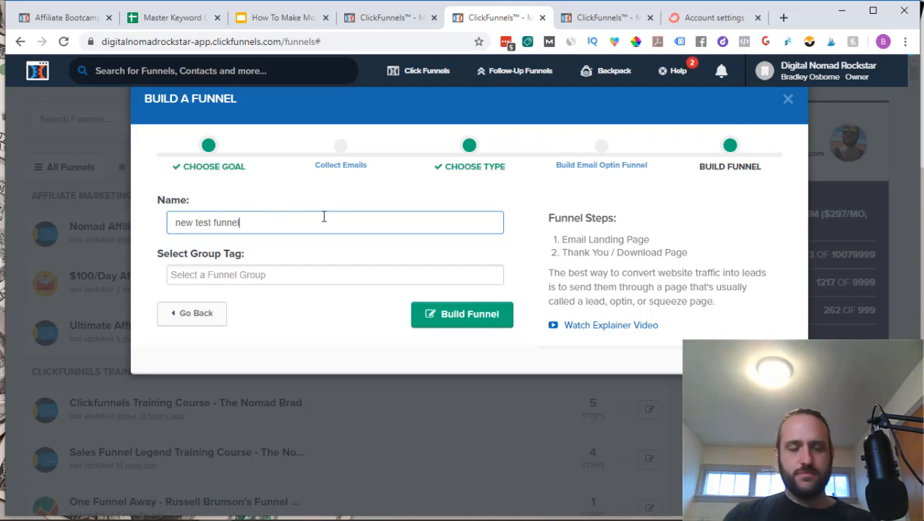
pyautogui.write(' 2')
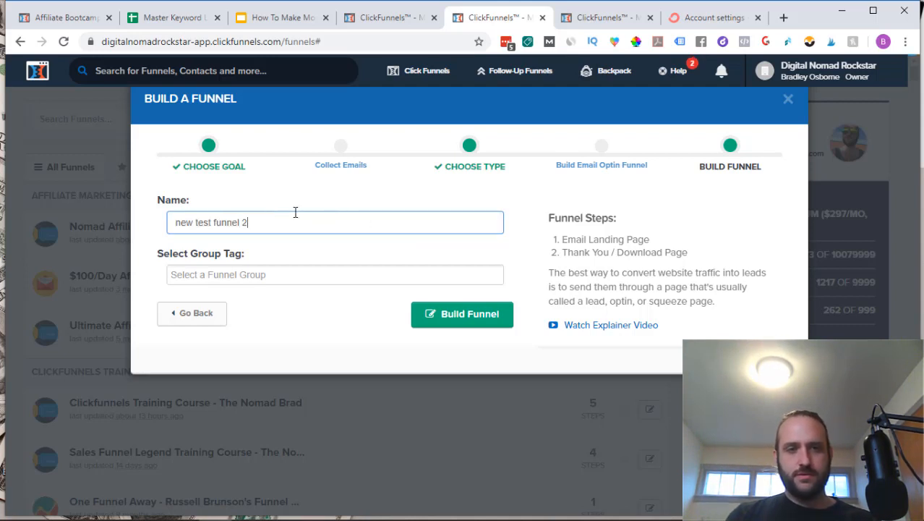
pyautogui.click(447, 307)
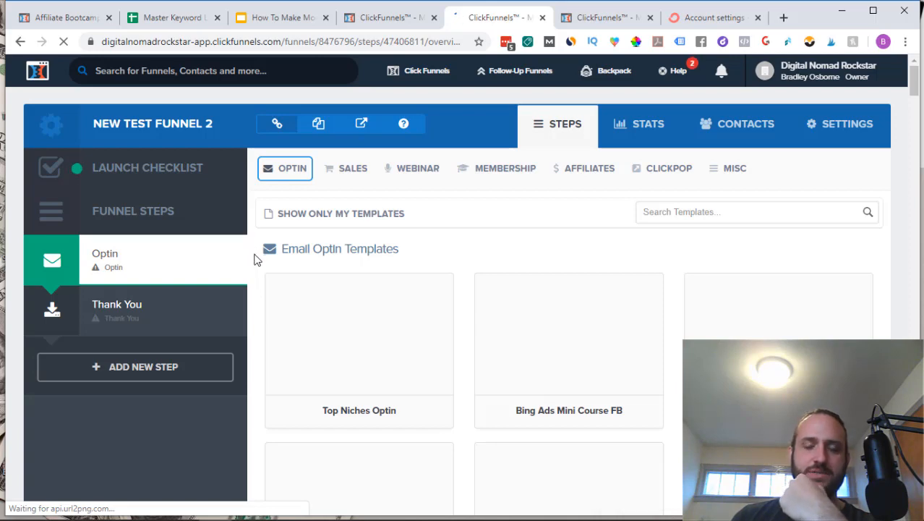
# Step: Apply the Mother Funnel Squeeze Page - 1 template to the funnel's Optin step and open that page for editing
pyautogui.scroll(-5, 254, 260)
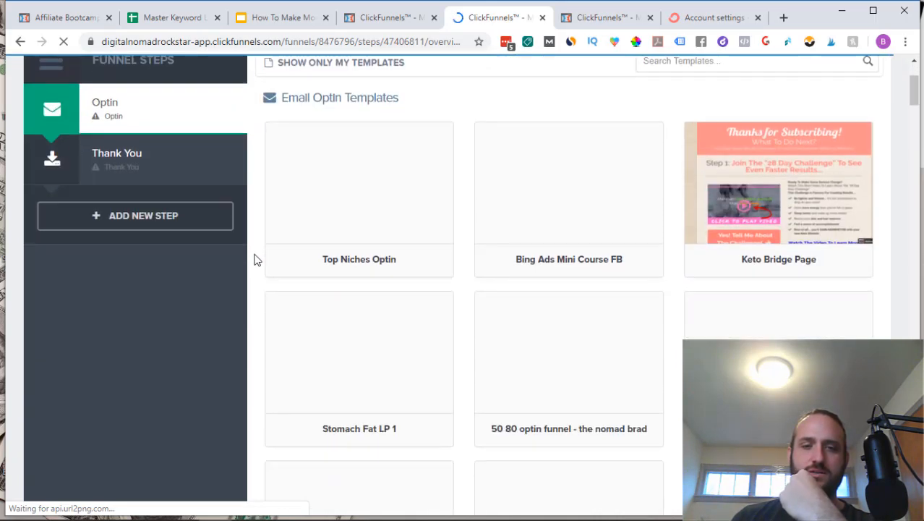
pyautogui.scroll(-5, 254, 260)
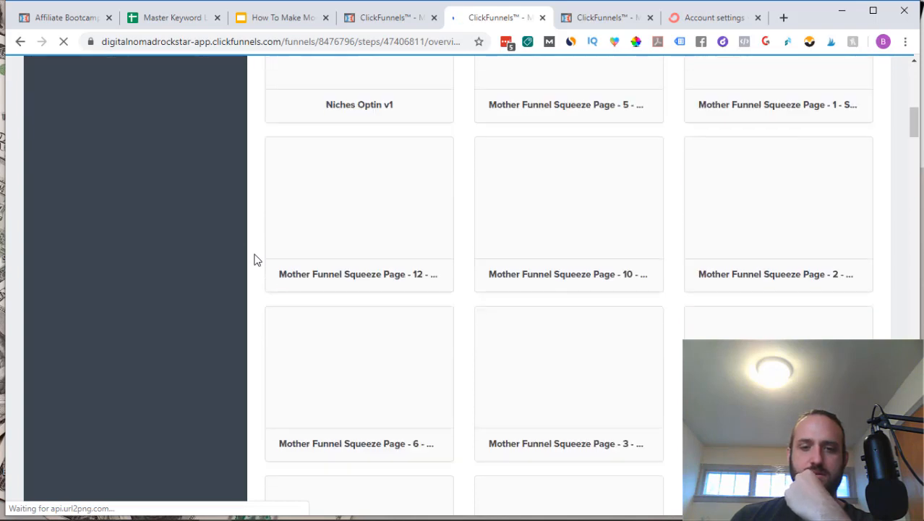
pyautogui.scroll(-1, 254, 260)
pyautogui.scroll(3, 254, 260)
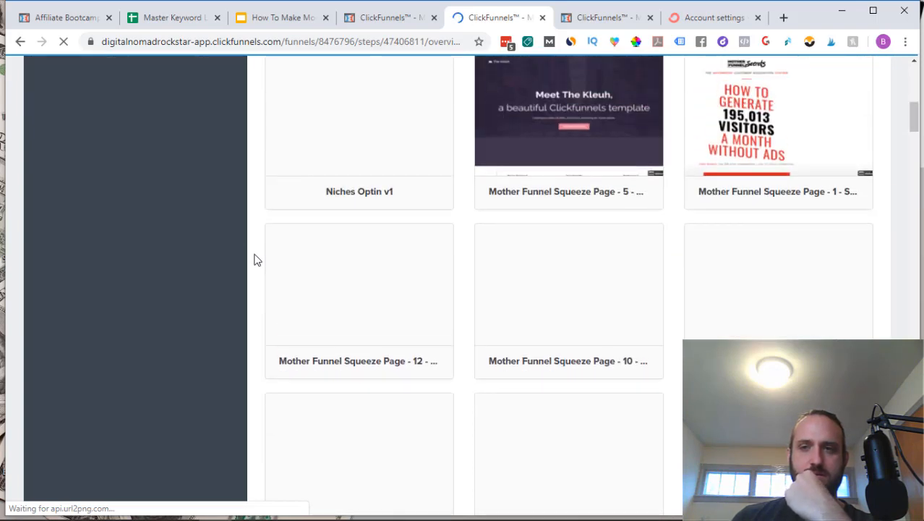
pyautogui.scroll(1, 254, 260)
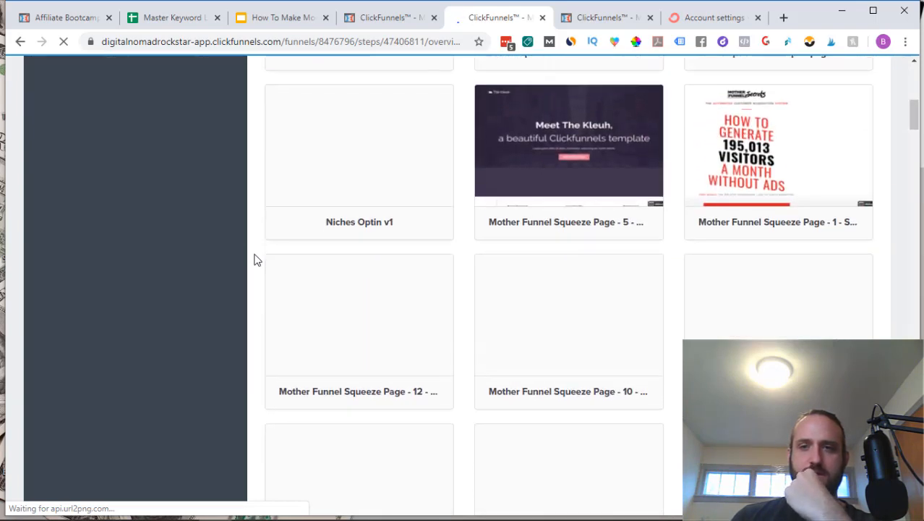
pyautogui.moveTo(793, 110)
pyautogui.click(785, 136)
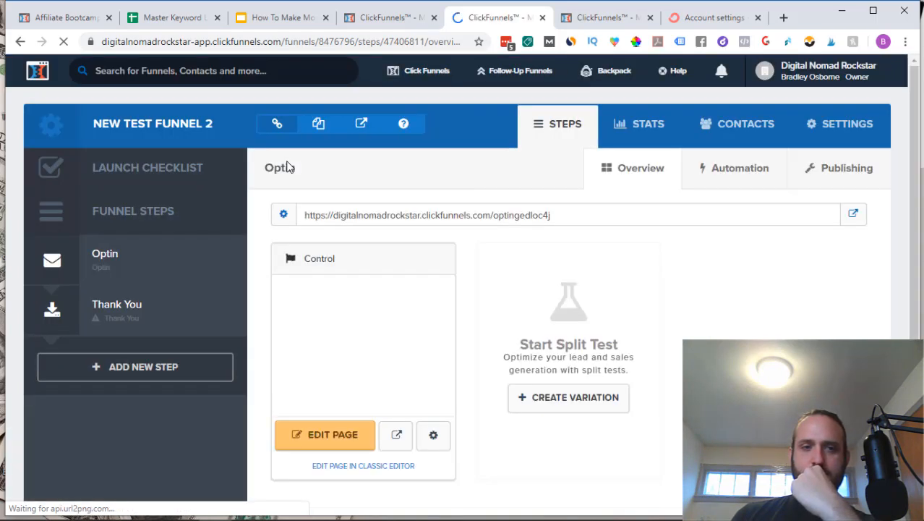
pyautogui.click(337, 436)
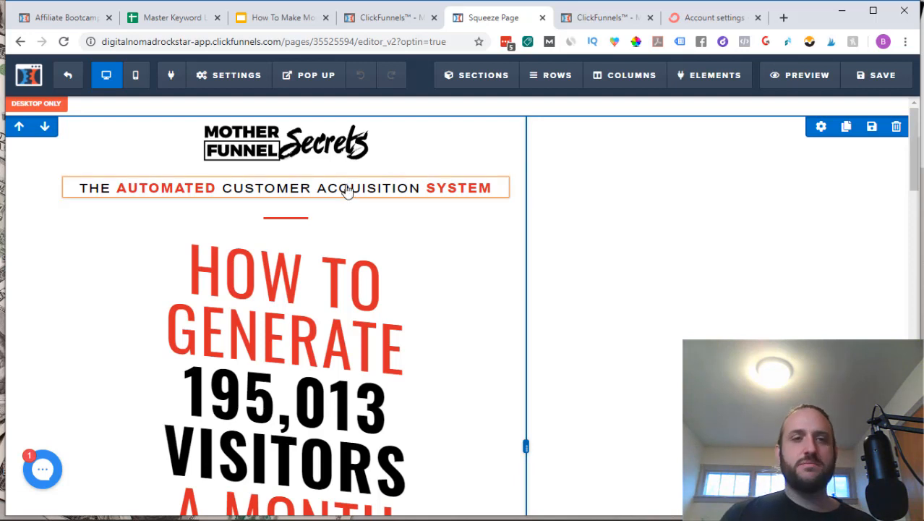
# Step: Set the squeeze page's email integration to "converkit new" with the action Subscribe to Form, and close the integration settings
pyautogui.click(237, 76)
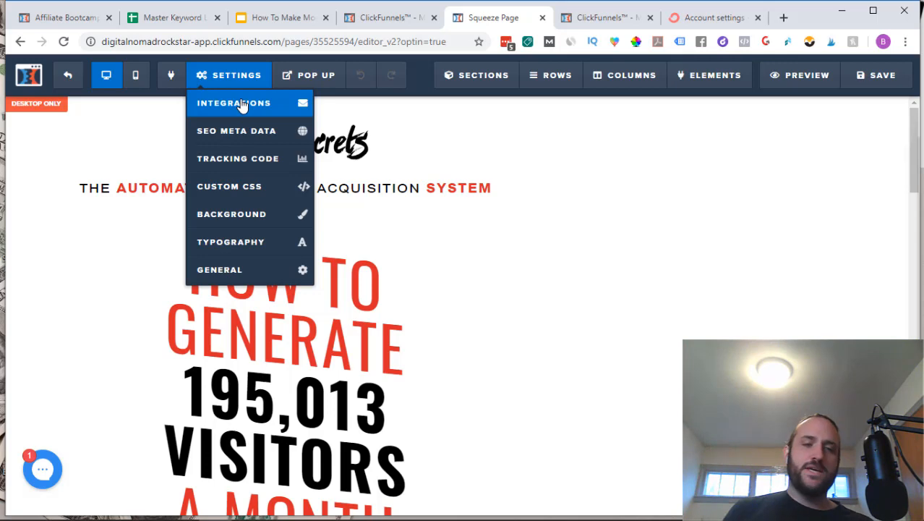
pyautogui.click(239, 109)
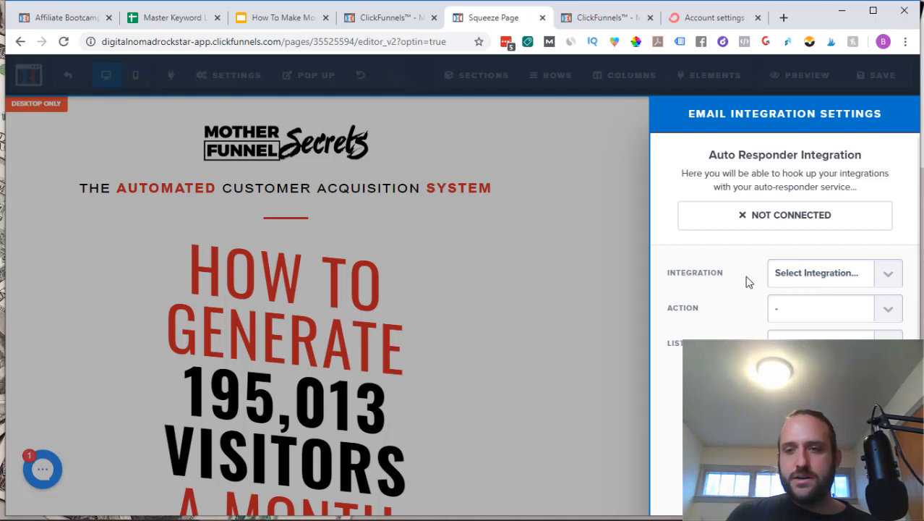
pyautogui.click(809, 275)
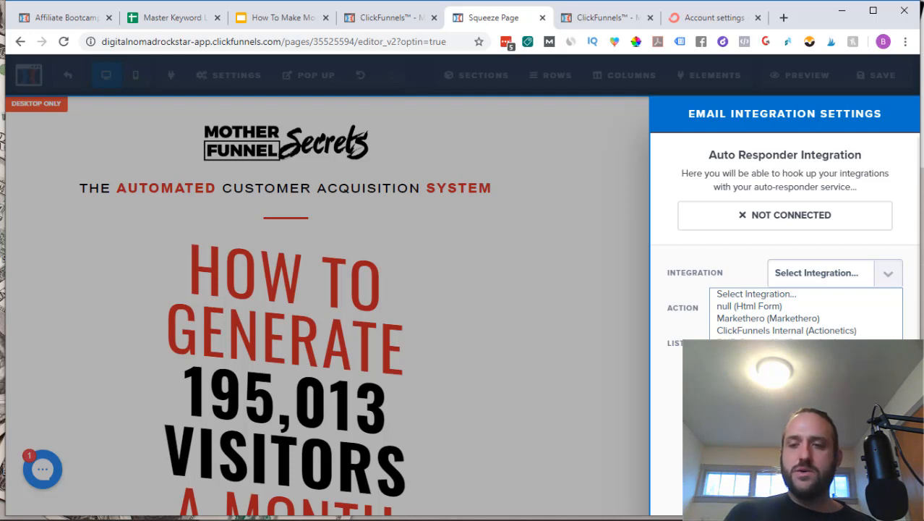
pyautogui.click(777, 367)
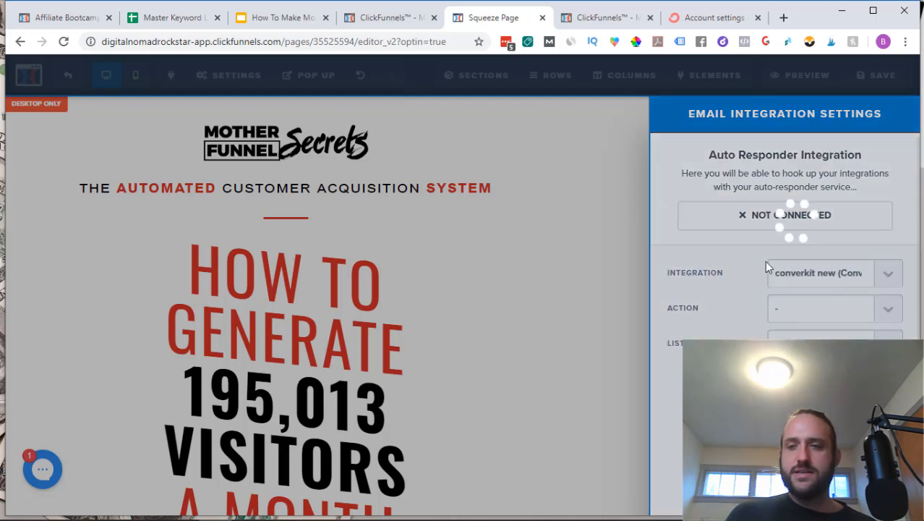
pyautogui.click(810, 309)
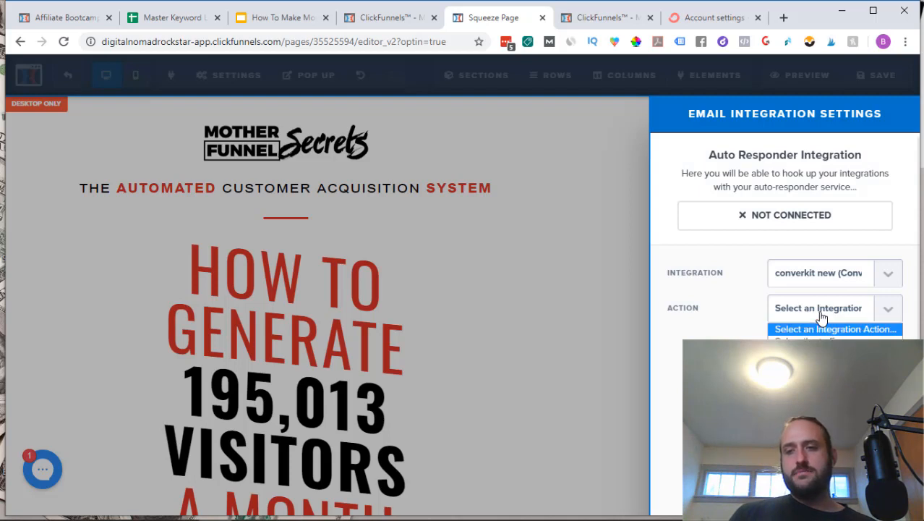
pyautogui.click(824, 307)
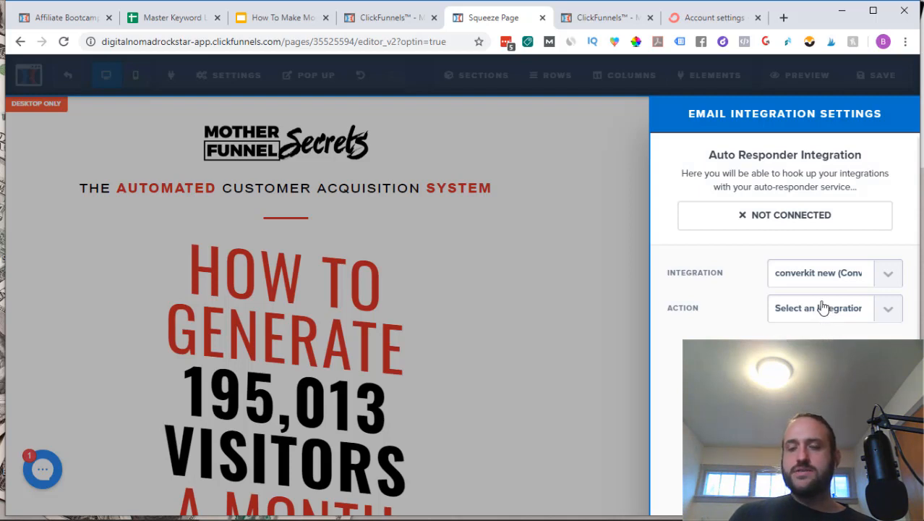
pyautogui.click(829, 307)
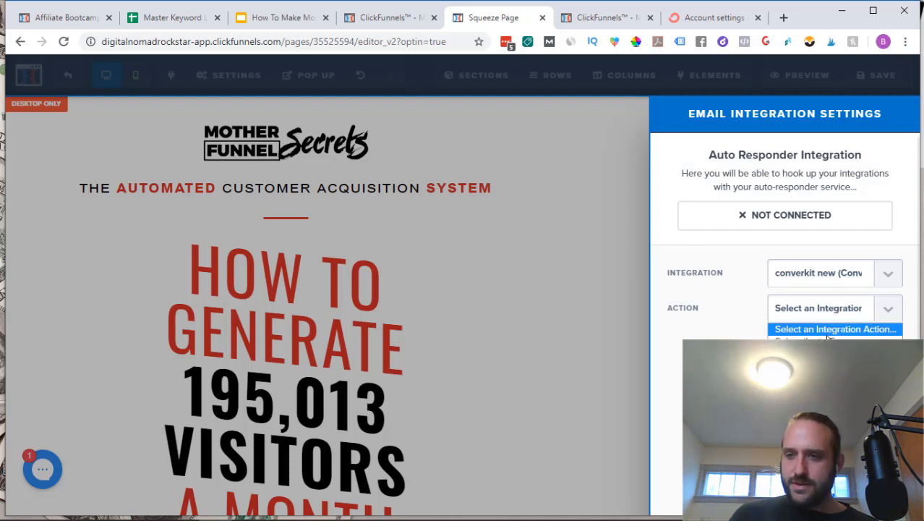
pyautogui.click(789, 341)
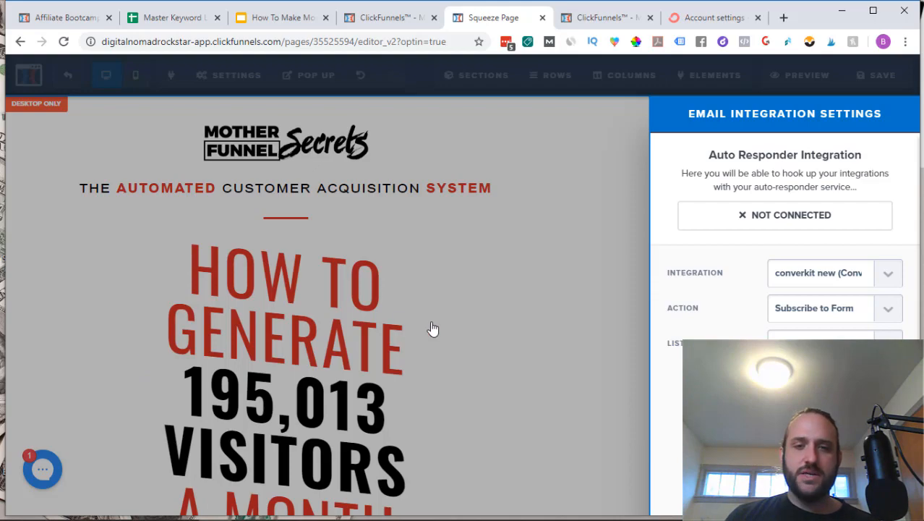
pyautogui.click(500, 282)
# Step: Look through the squeeze page for its popup button and the email field with the submit button under "Claim your spot now"
pyautogui.scroll(-15, 578, 214)
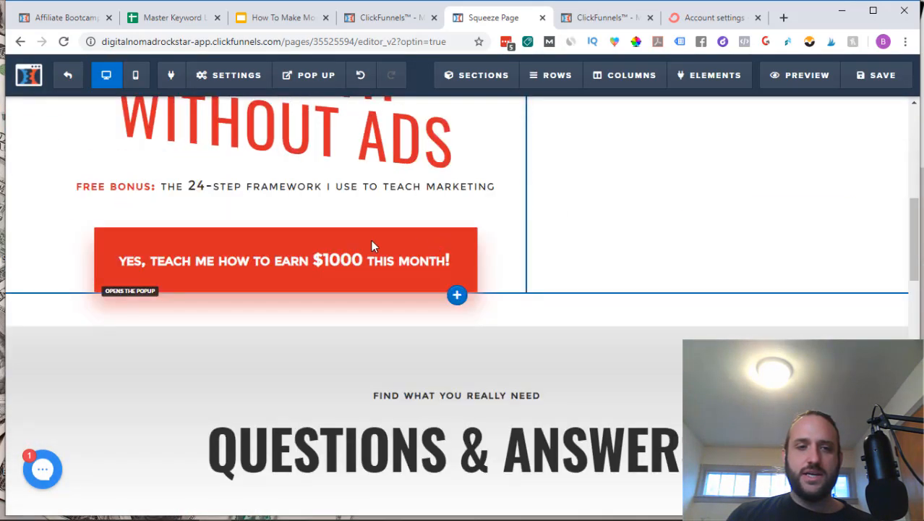
pyautogui.scroll(-3, 354, 287)
pyautogui.scroll(2, 384, 223)
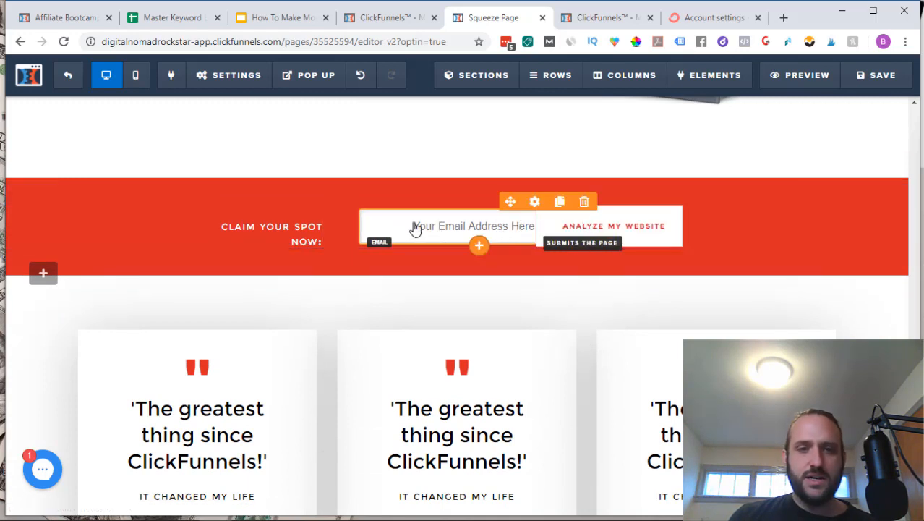
pyautogui.scroll(1, 414, 233)
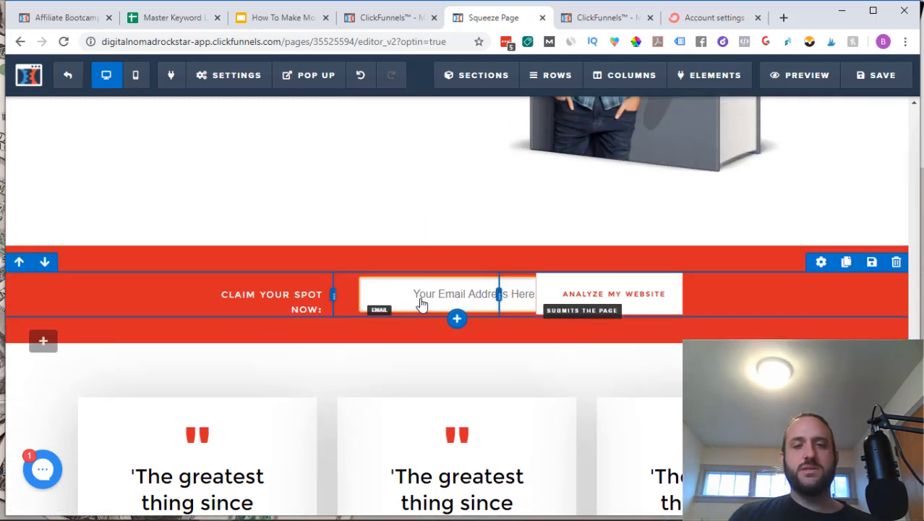
pyautogui.scroll(-5, 405, 192)
pyautogui.scroll(10, 405, 192)
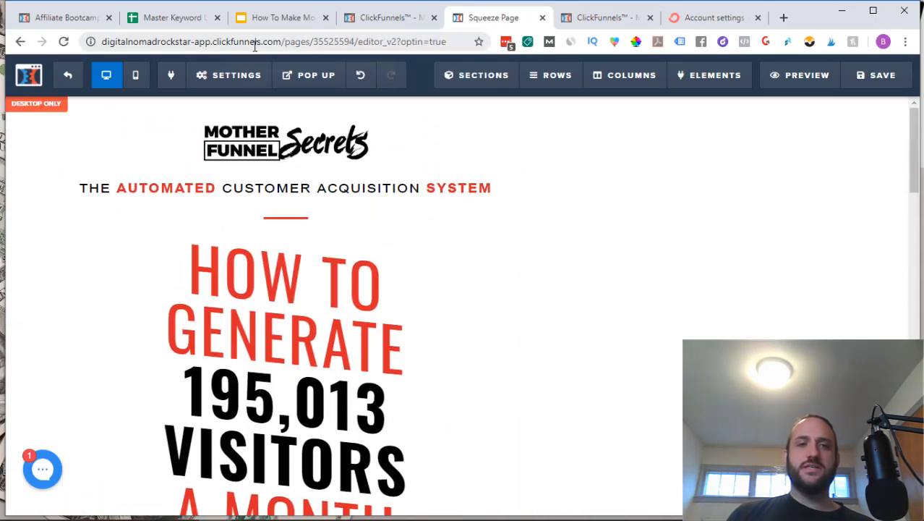
# Step: Reopen the page's email integration settings to review the chosen integration and action, and close them again
pyautogui.click(217, 75)
pyautogui.click(244, 116)
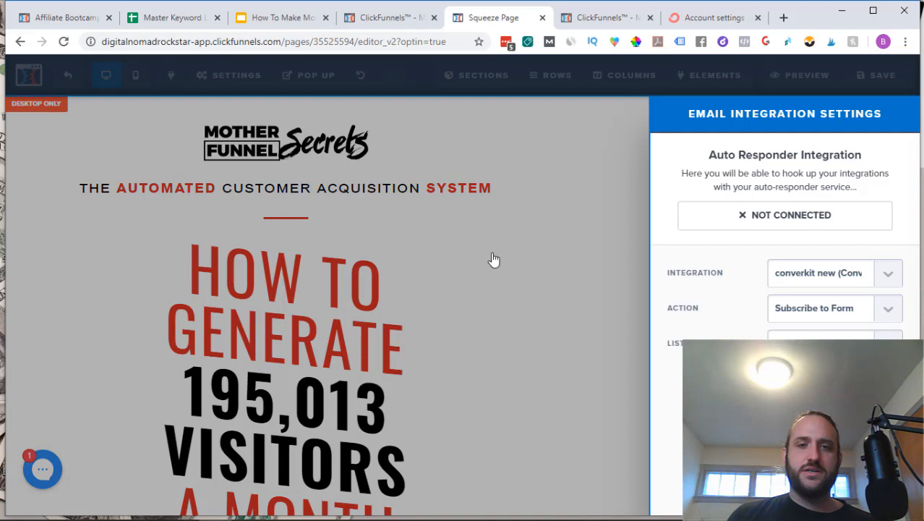
pyautogui.click(417, 144)
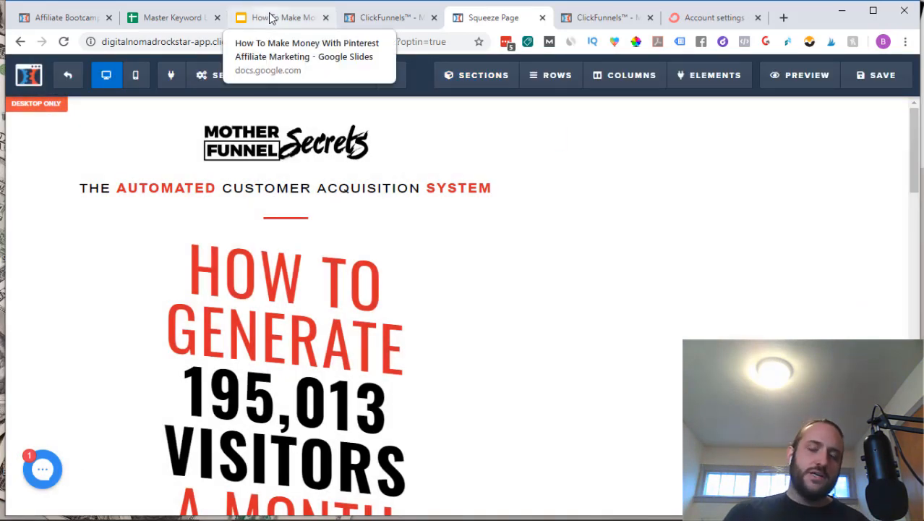
pyautogui.click(304, 73)
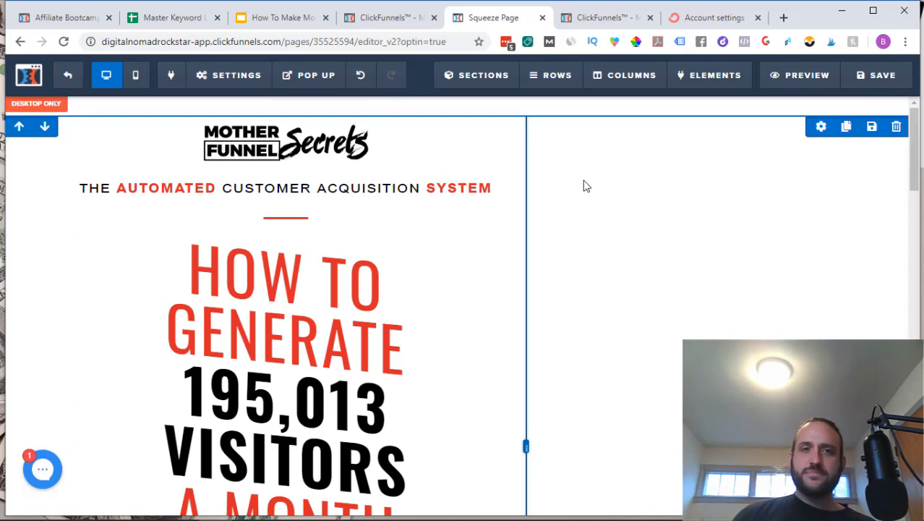
# Step: Switch to the Google Slides presentation and show the second slide, Clickfunnels Bonus Offers
pyautogui.moveTo(230, 72)
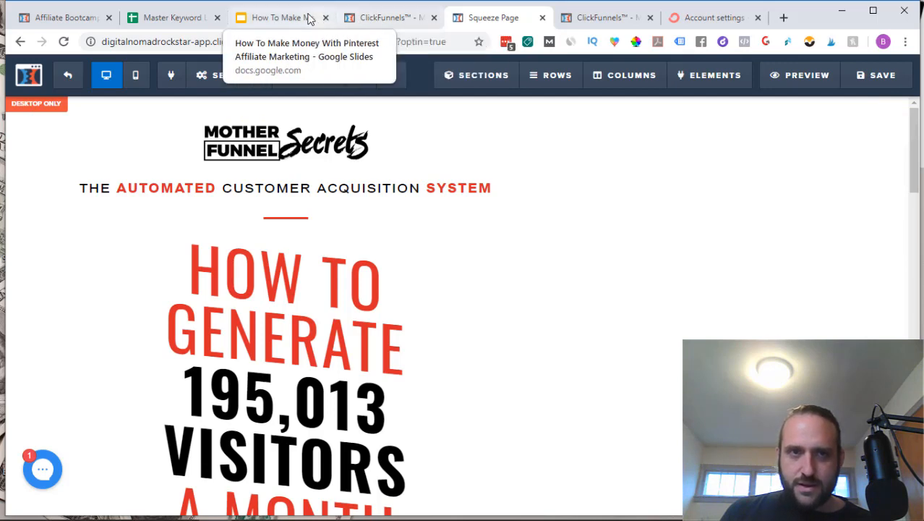
pyautogui.click(276, 18)
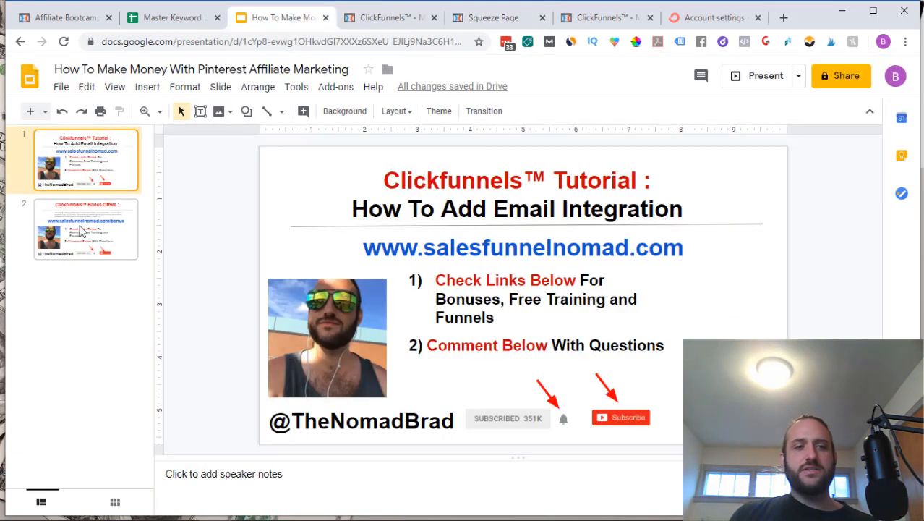
pyautogui.click(84, 245)
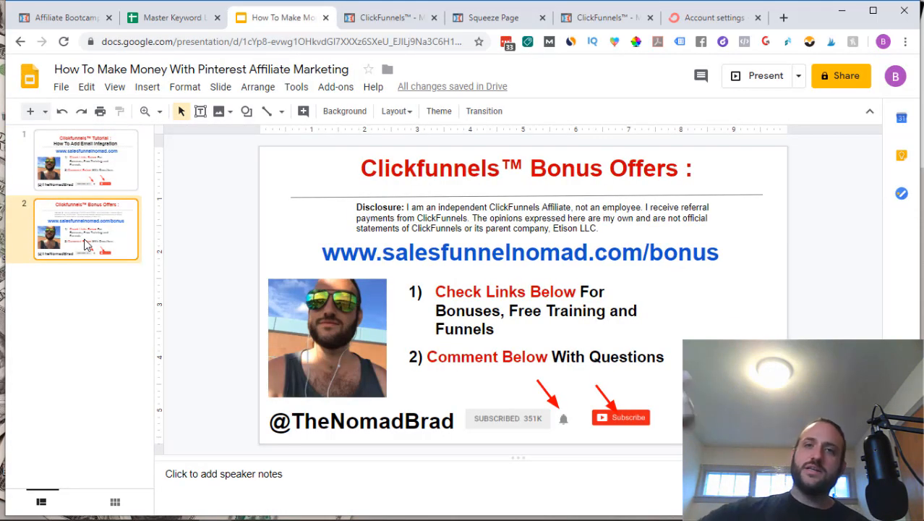